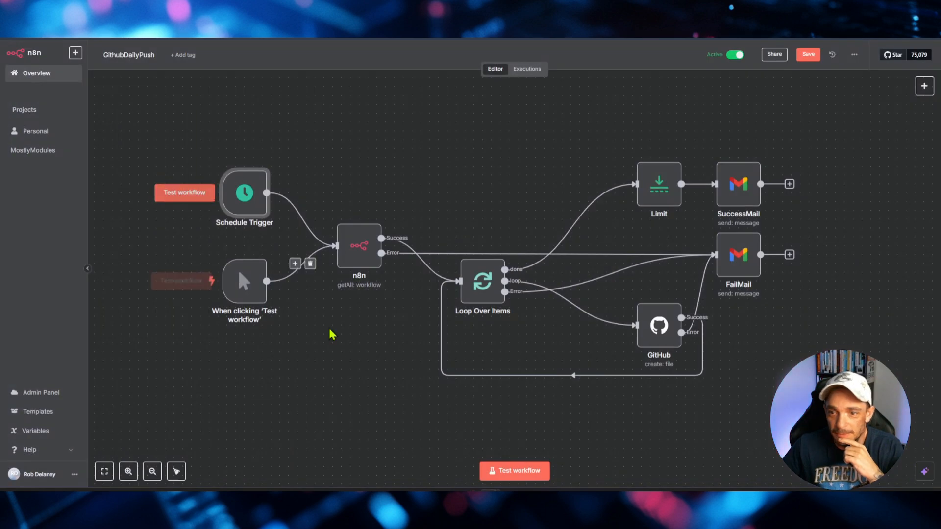
Review the n8n node's parameters and its n8n account credential, including the API key and base URL fields.
mouse_move(244, 206)
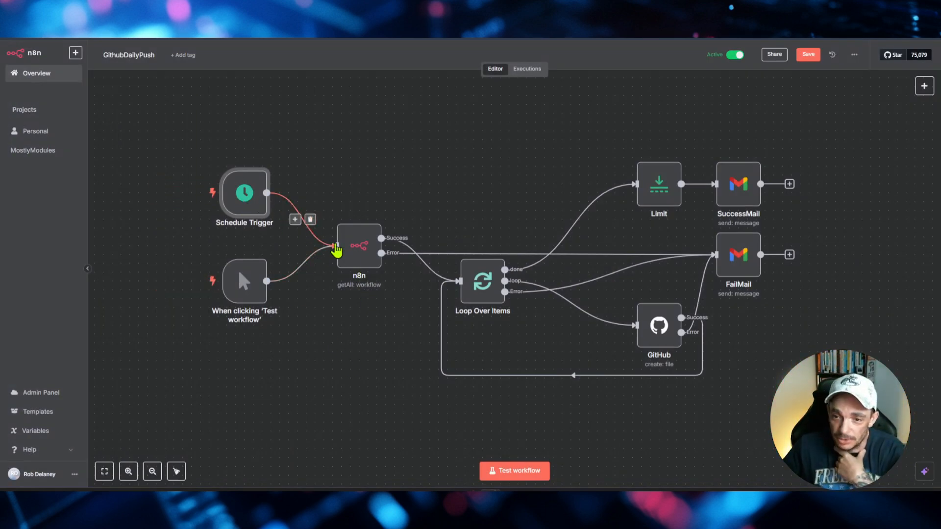
double_click(353, 251)
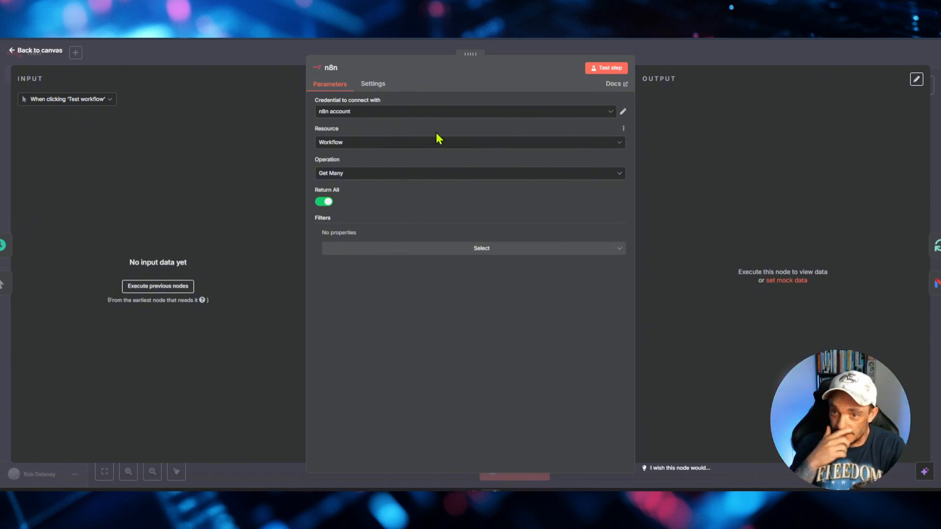
click(609, 114)
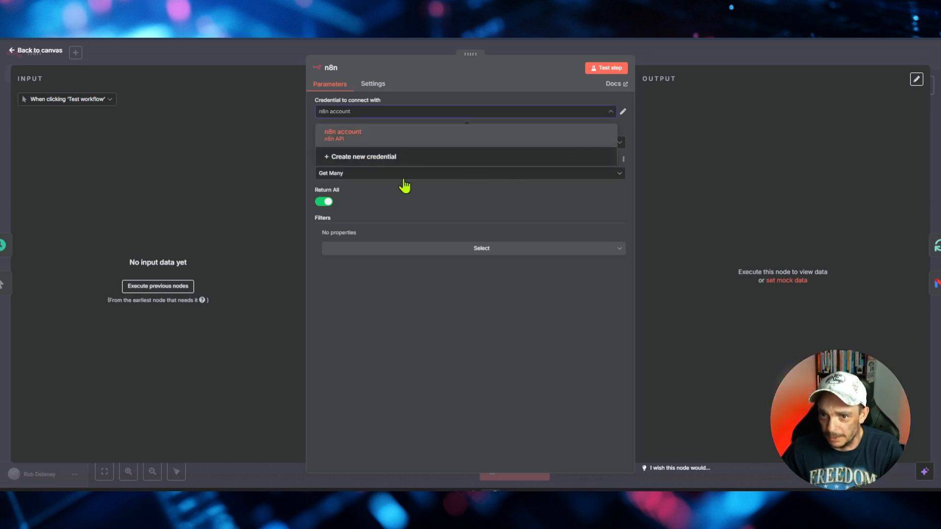
click(623, 112)
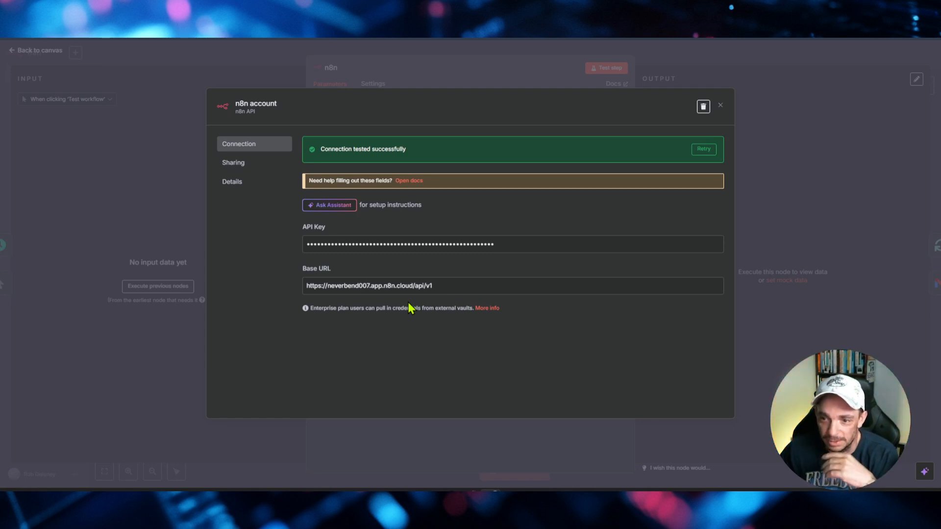
click(721, 105)
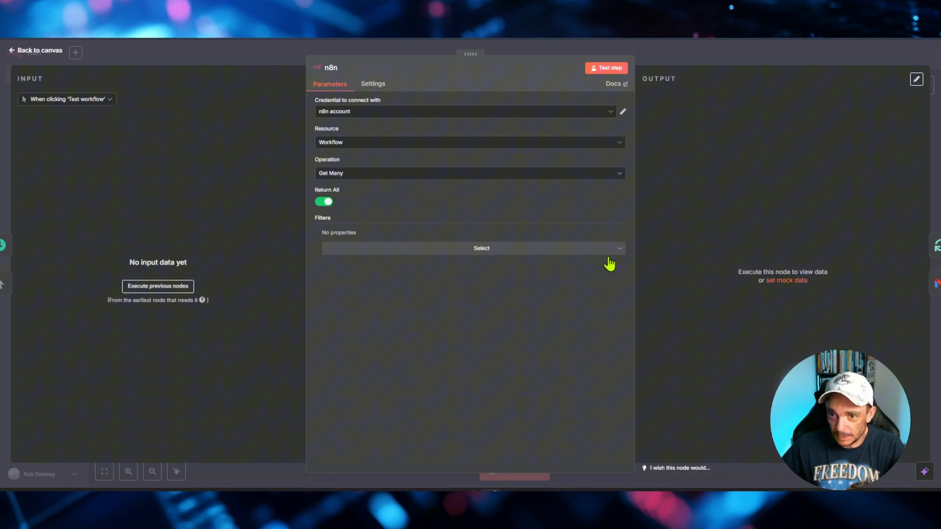
Check the resource types available in the n8n node, keep Workflow, and return to the canvas.
click(362, 145)
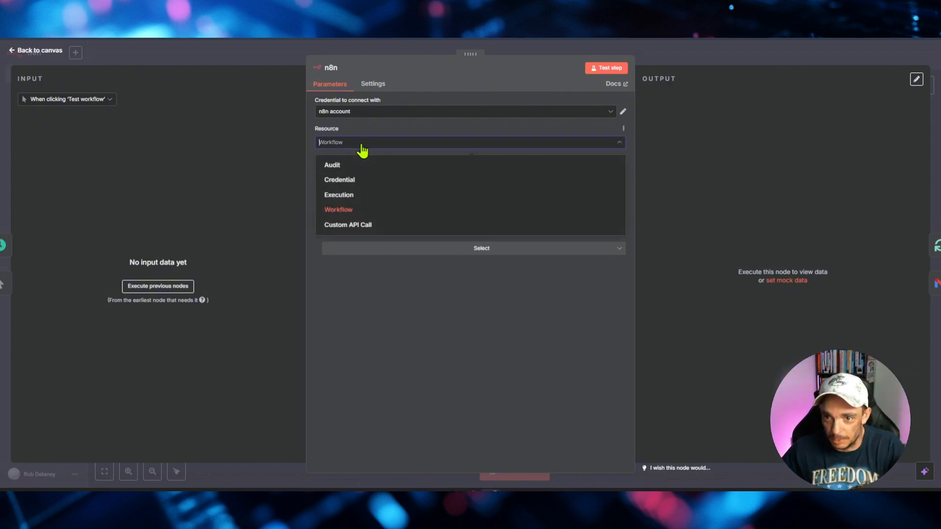
click(362, 144)
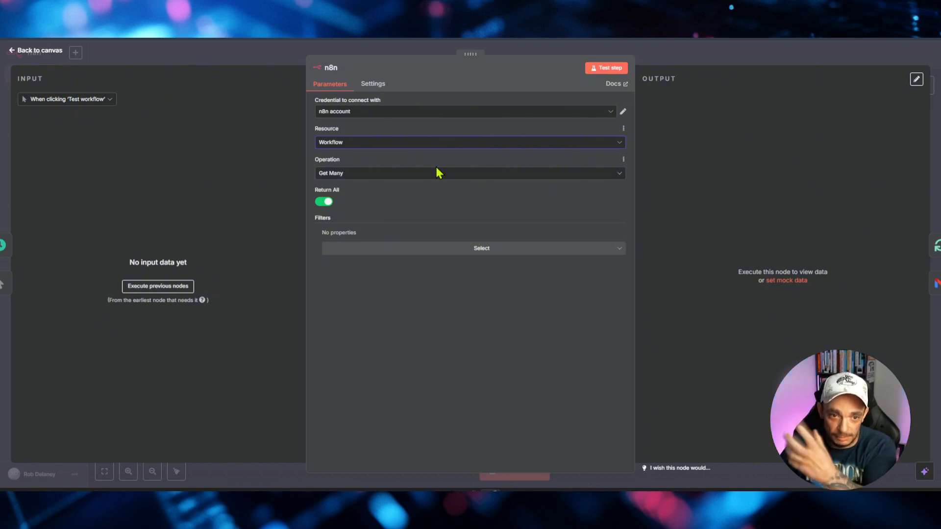
click(42, 52)
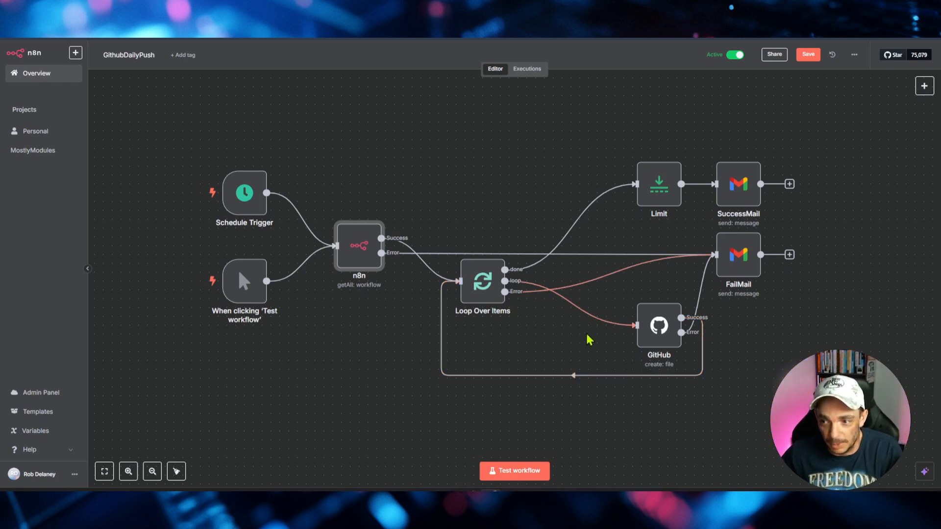
Connect the GitHub node with the GitHub account credential and return to the canvas.
click(659, 324)
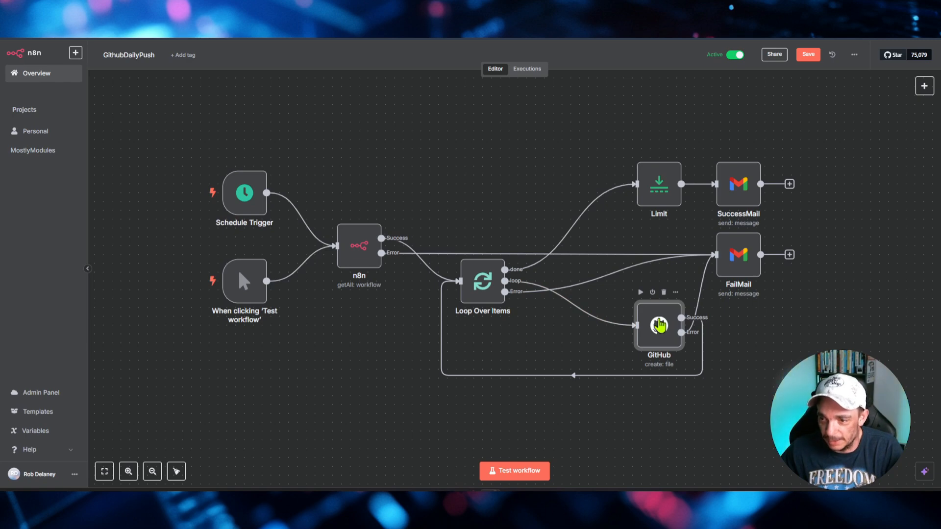
double_click(659, 325)
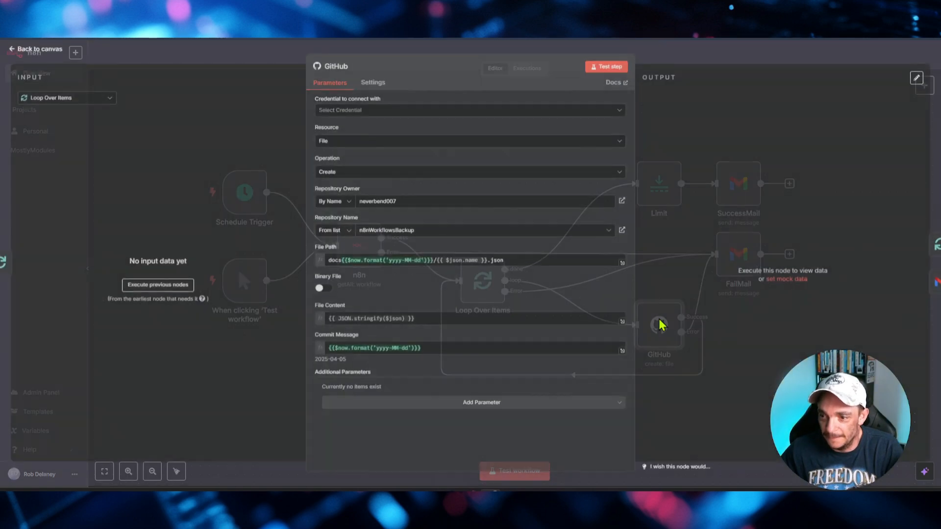
click(391, 113)
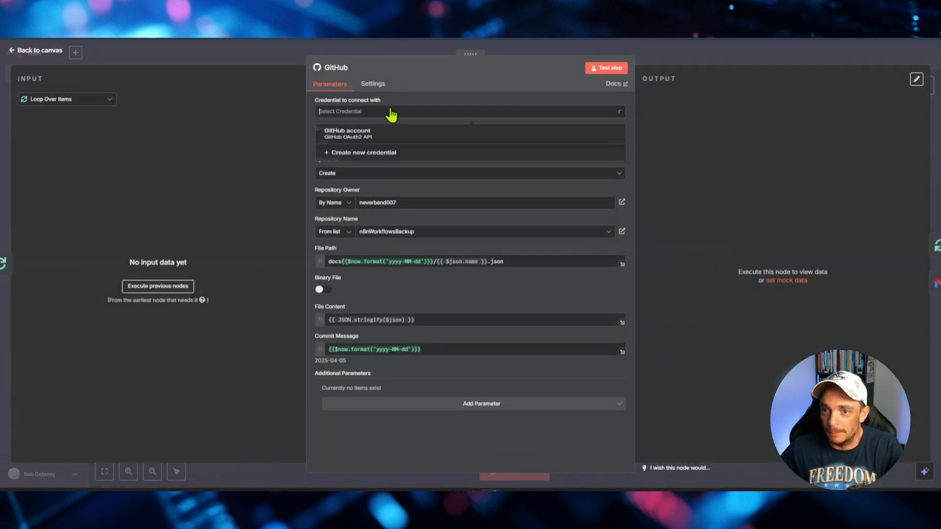
click(383, 146)
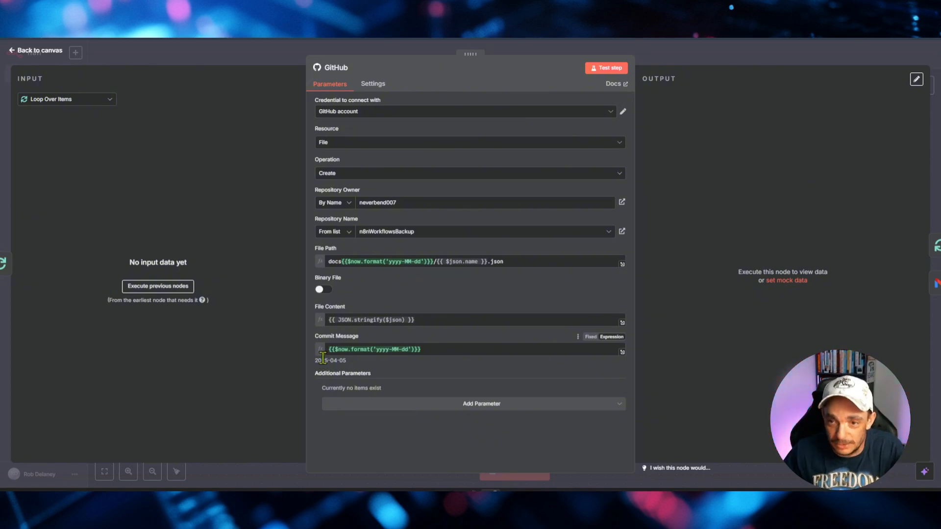
click(47, 58)
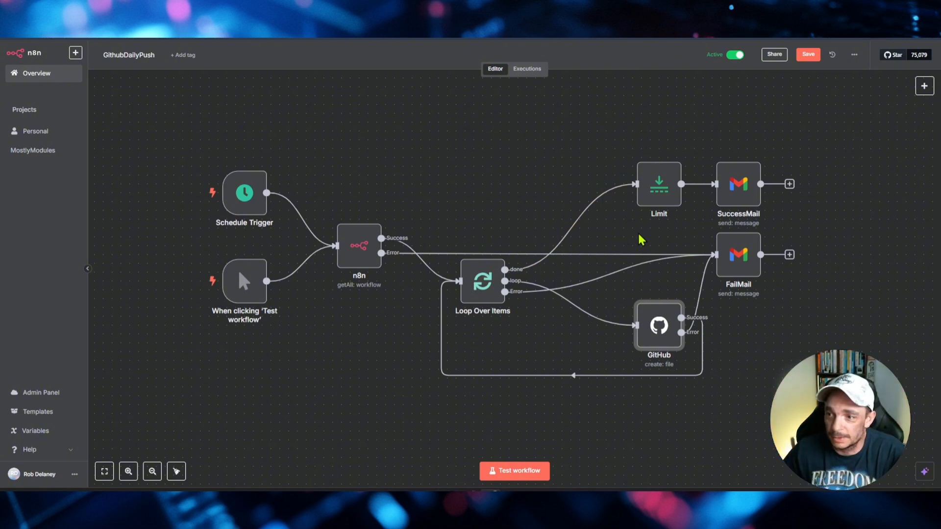
Examine the SuccessMail node's Gmail message settings, especially its subject and message text, and return to the canvas.
mouse_move(485, 294)
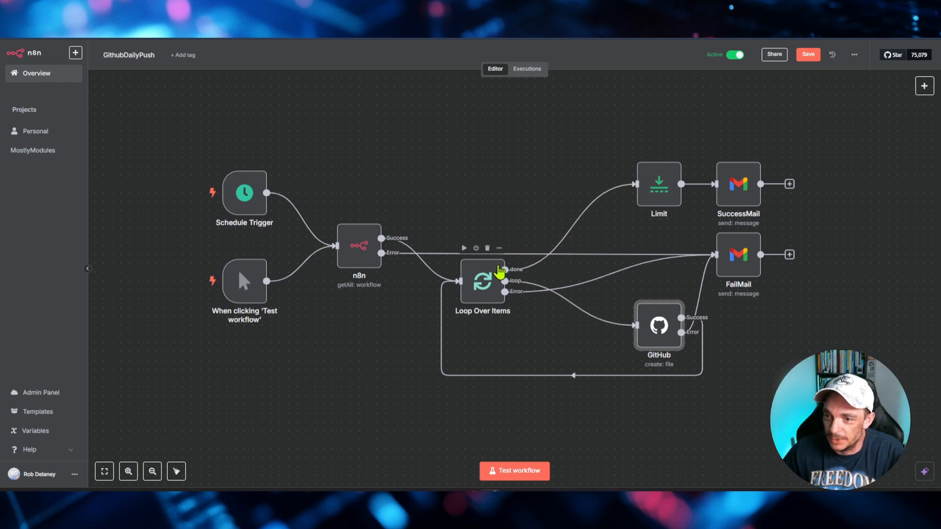
mouse_move(656, 179)
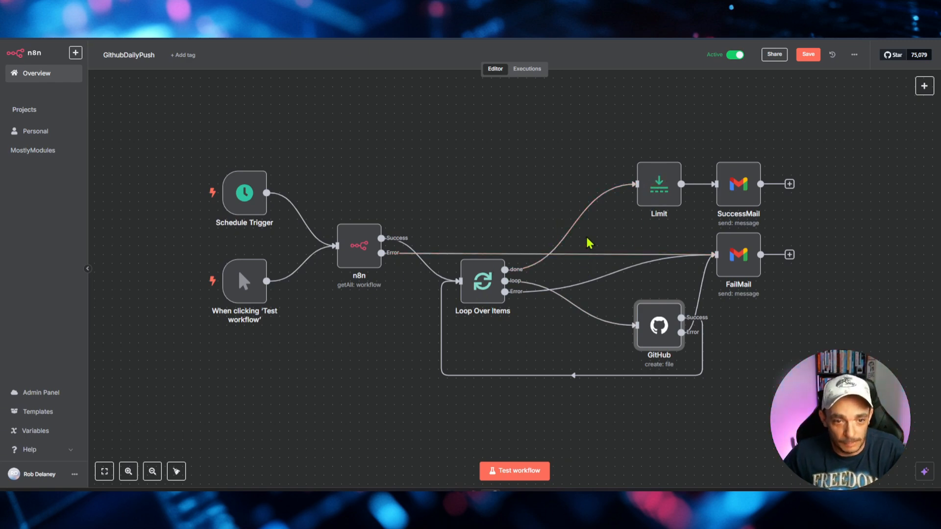
mouse_move(710, 185)
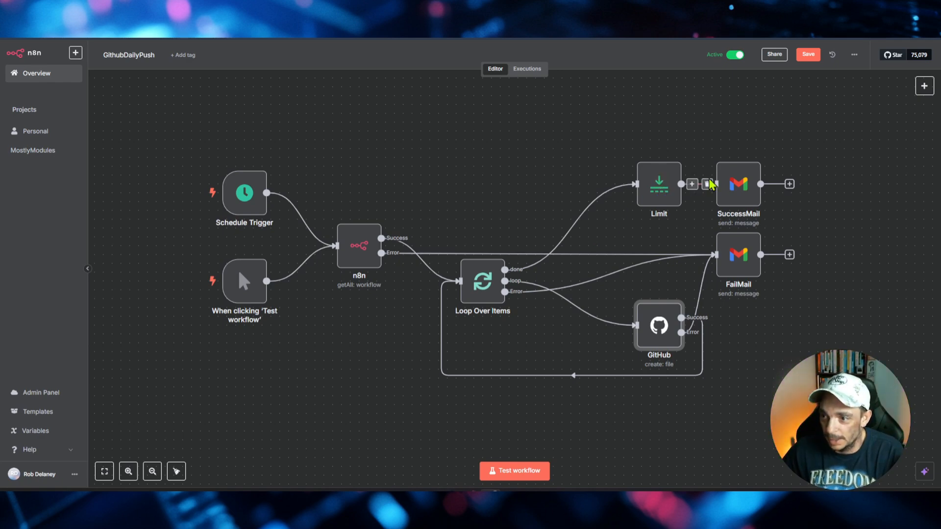
click(752, 192)
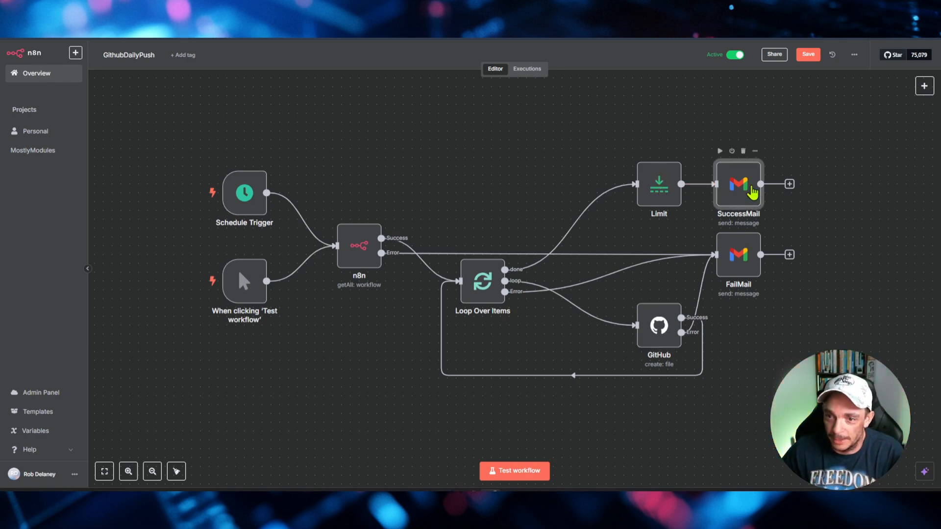
double_click(753, 192)
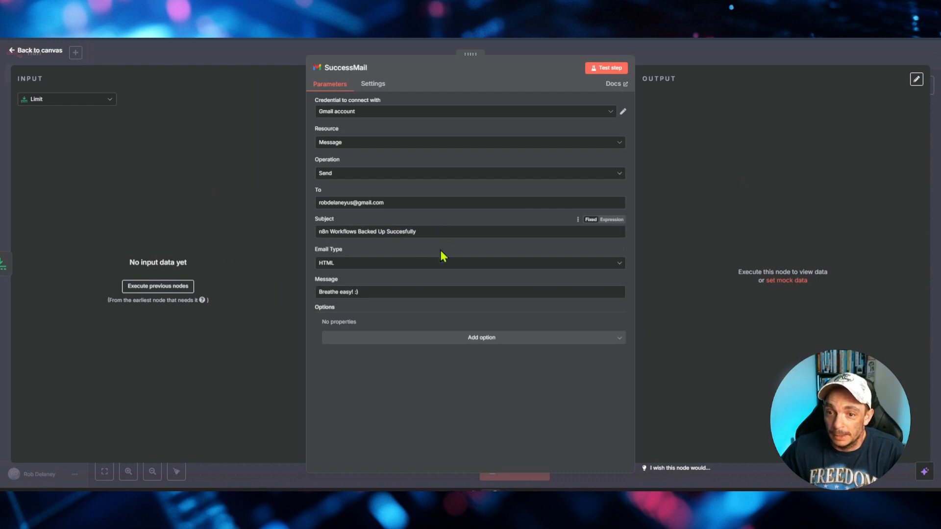
click(374, 292)
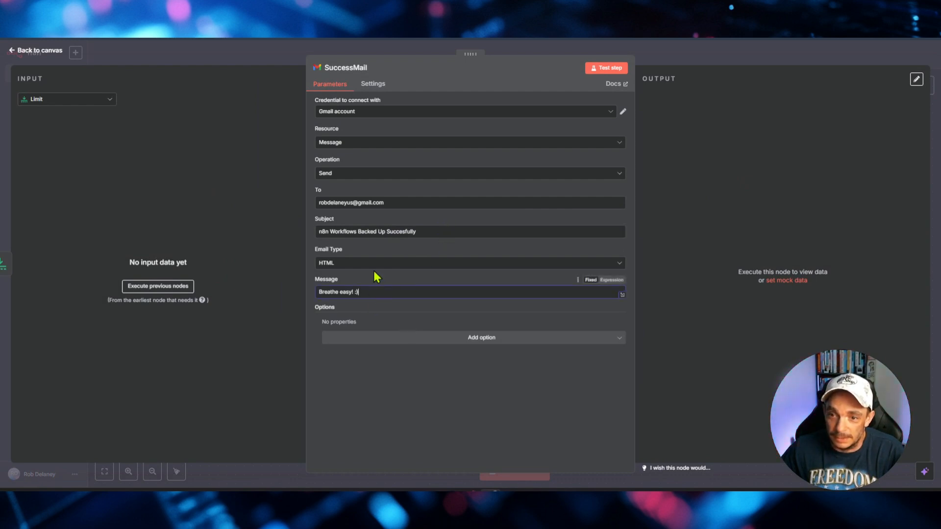
triple_click(434, 229)
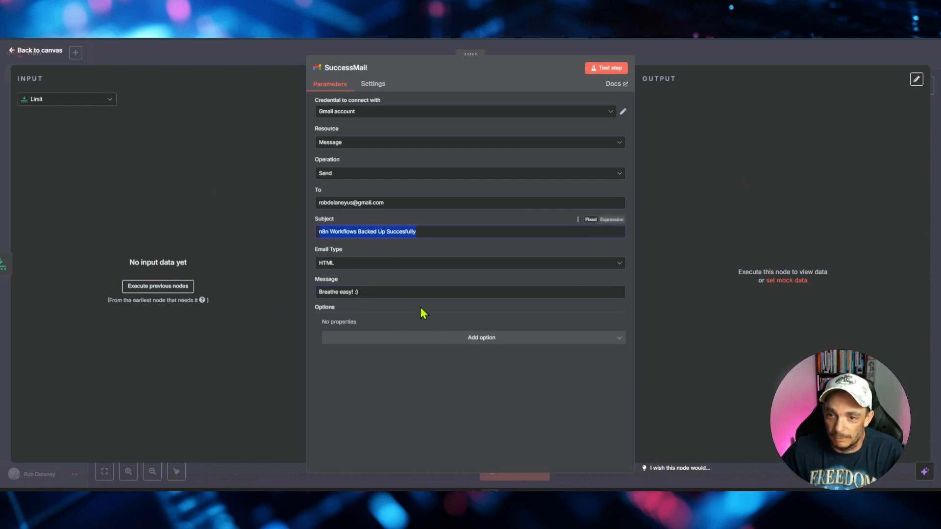
drag(387, 292, 316, 290)
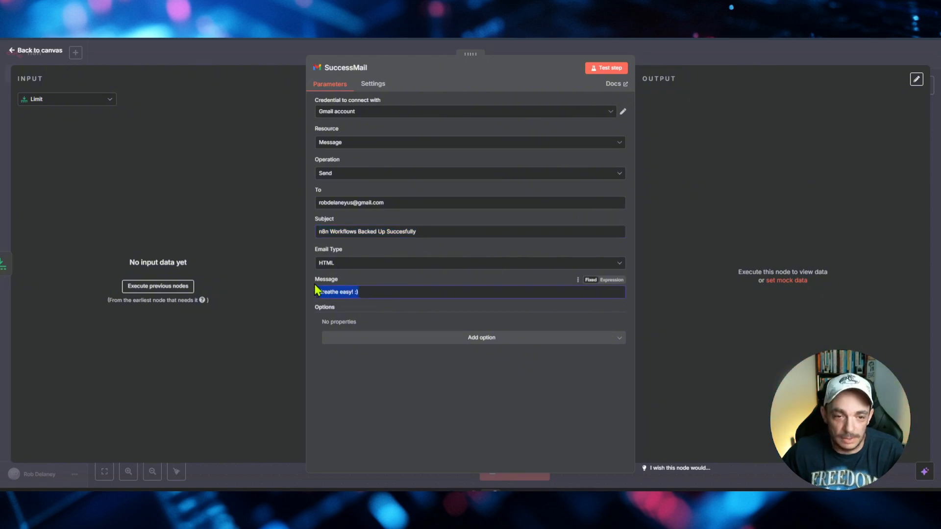
click(28, 52)
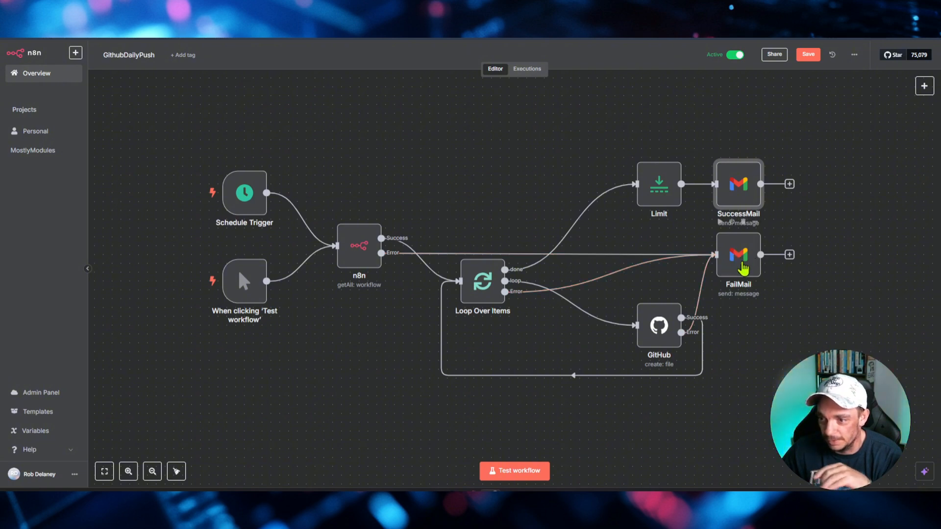
Examine the FailMail node's recipient, subject and message settings, and return to the canvas.
click(733, 256)
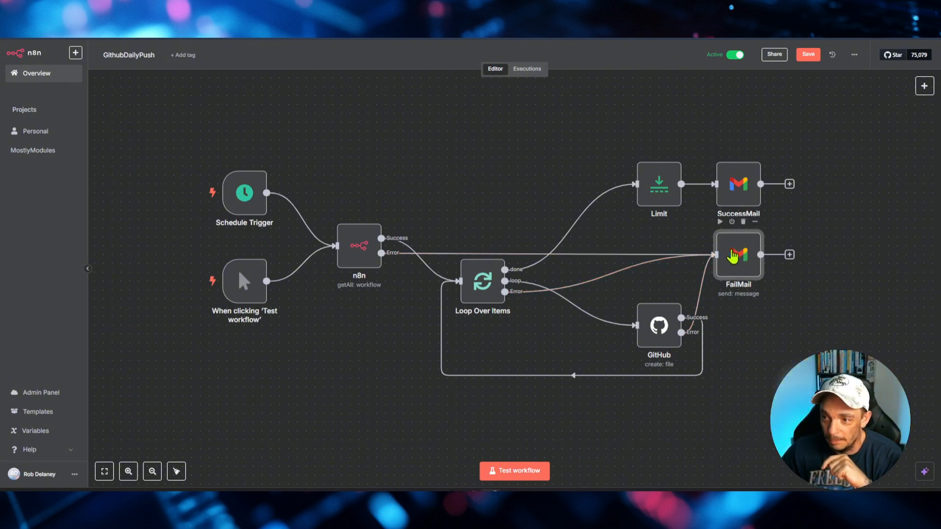
double_click(733, 256)
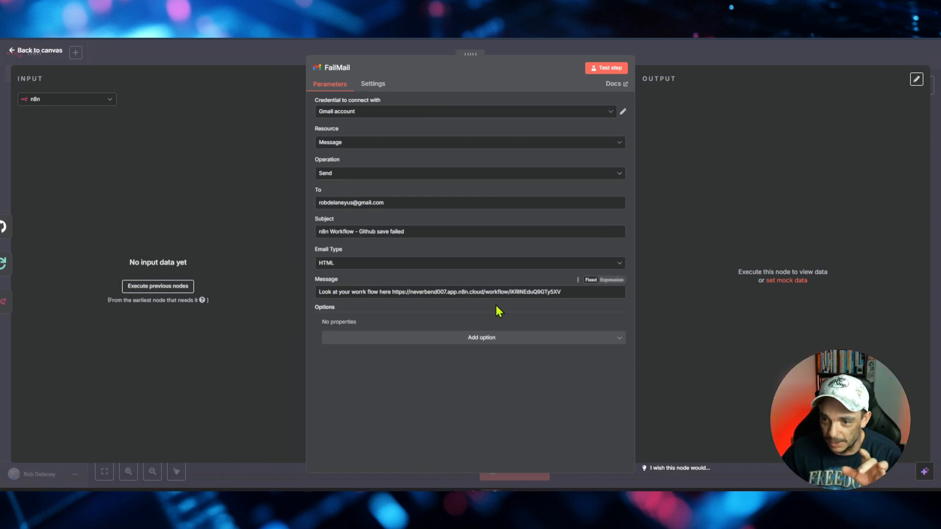
click(35, 51)
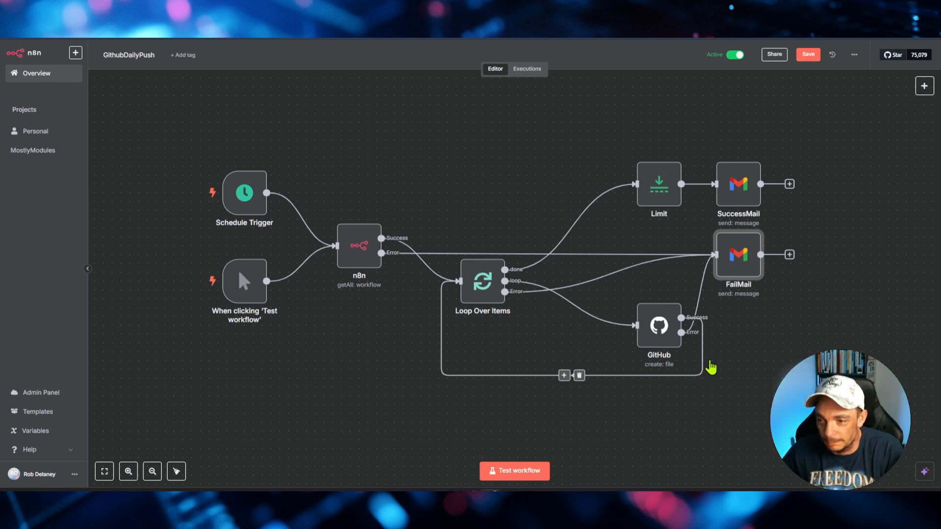
Examine the Schedule Trigger node's interval and trigger time rules, and return to the canvas.
mouse_move(660, 328)
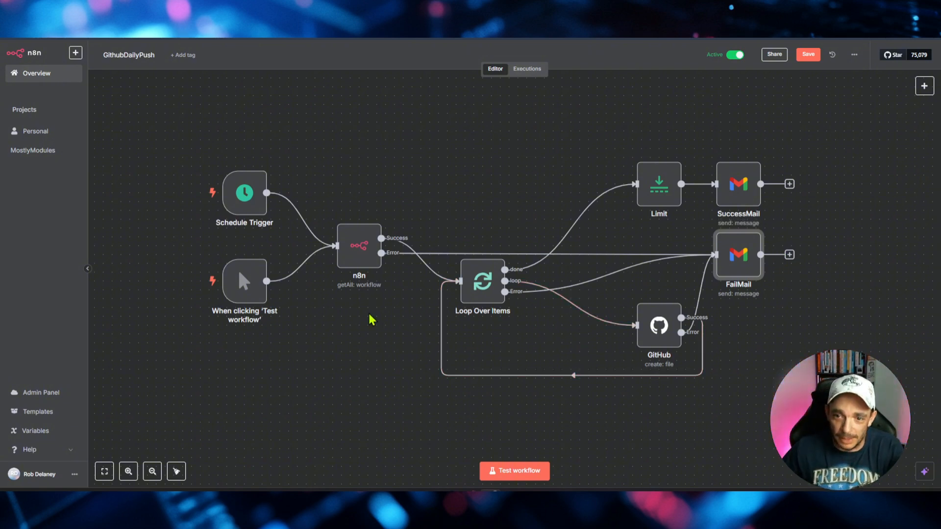
mouse_move(260, 205)
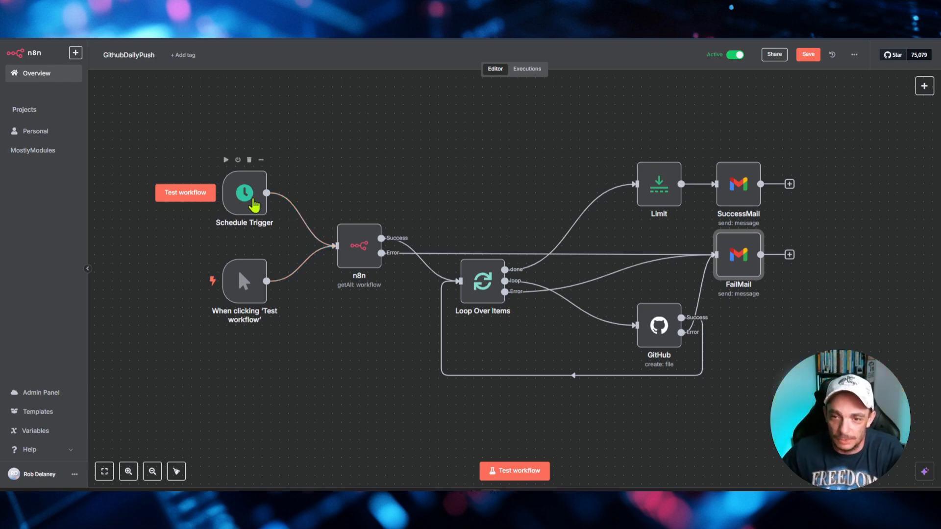
double_click(258, 200)
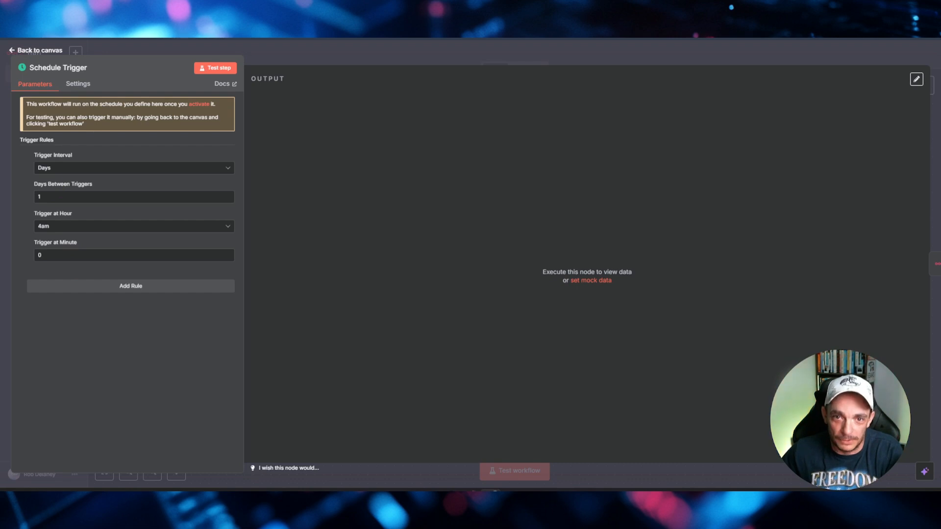
click(39, 50)
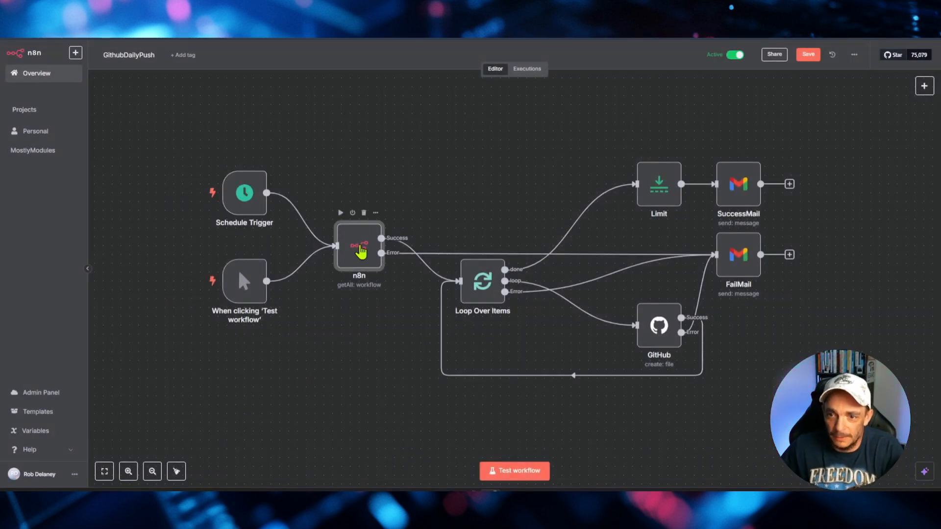
Reopen the n8n node's account credential to check which connection fields it needs, and return to the canvas.
double_click(360, 250)
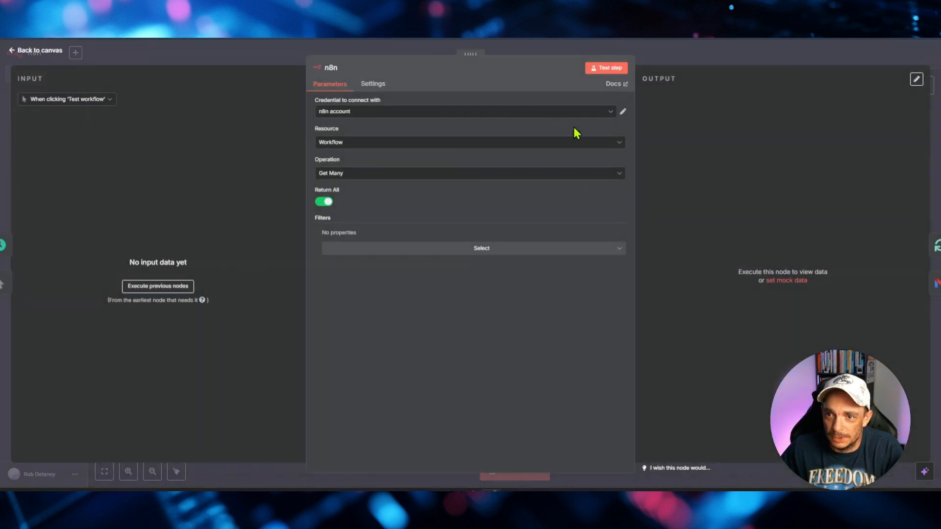
click(623, 112)
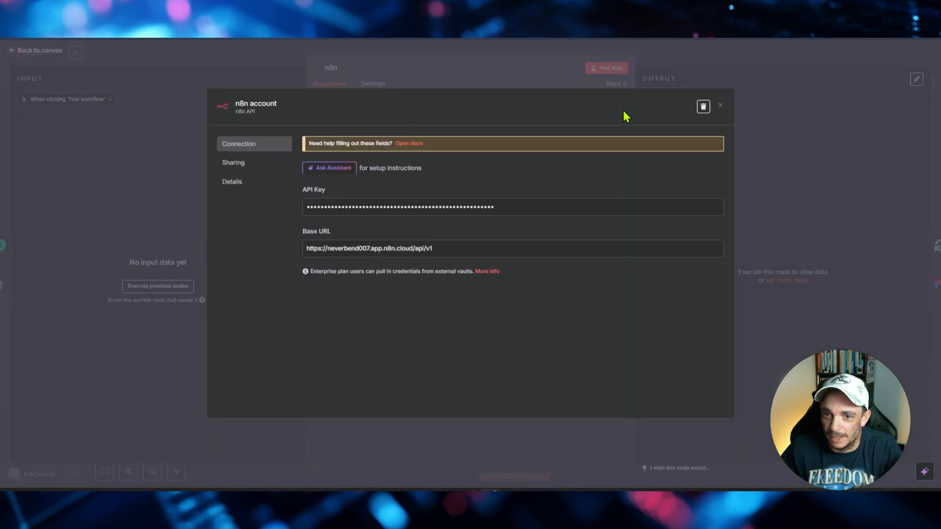
click(720, 105)
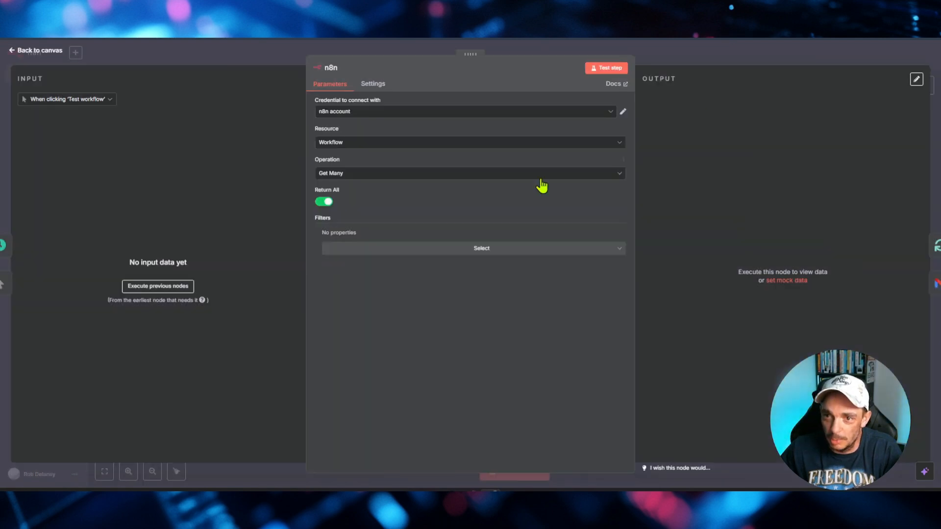
click(48, 52)
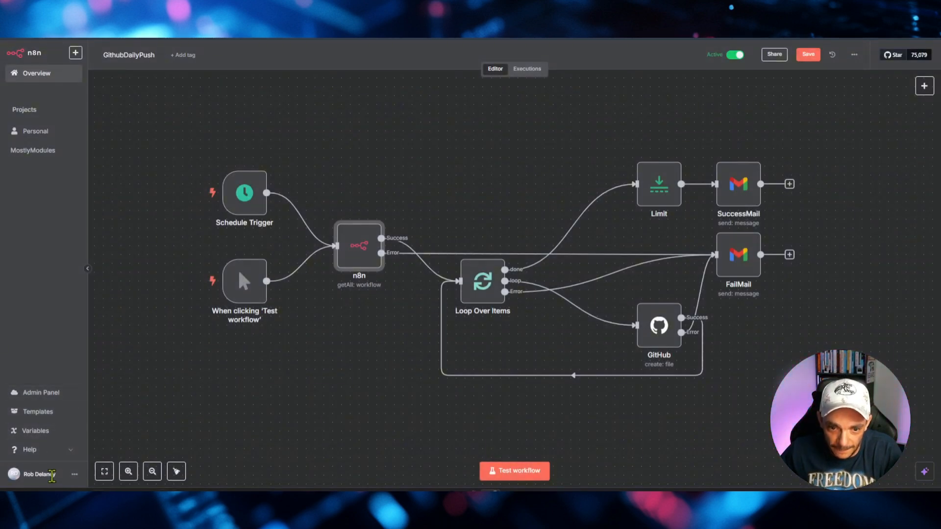
Leave the workflow without saving, examine the n8n API keys page in the settings, and return to the workflow.
click(75, 475)
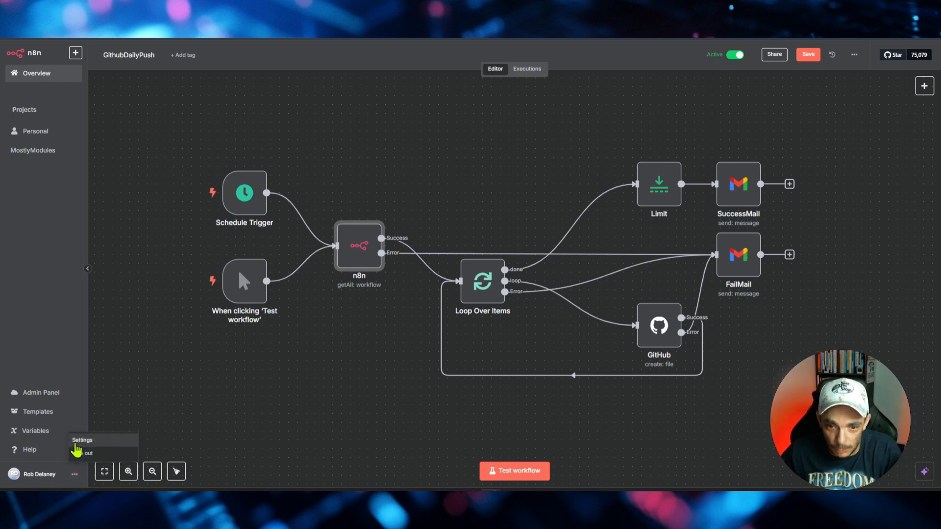
click(79, 441)
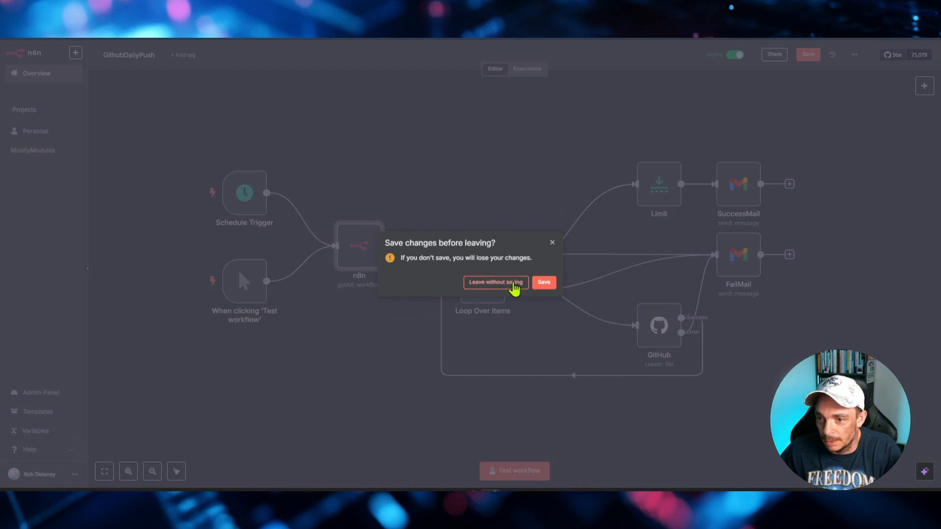
click(512, 283)
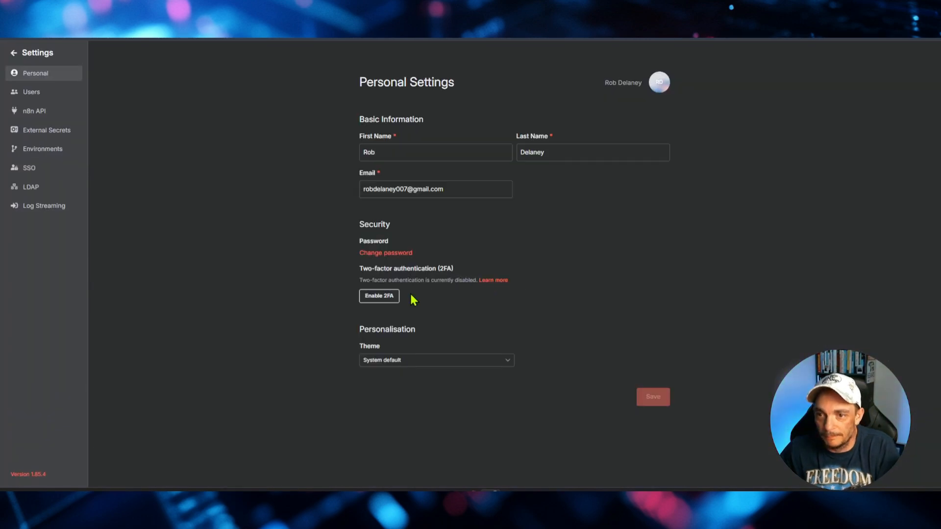
click(34, 113)
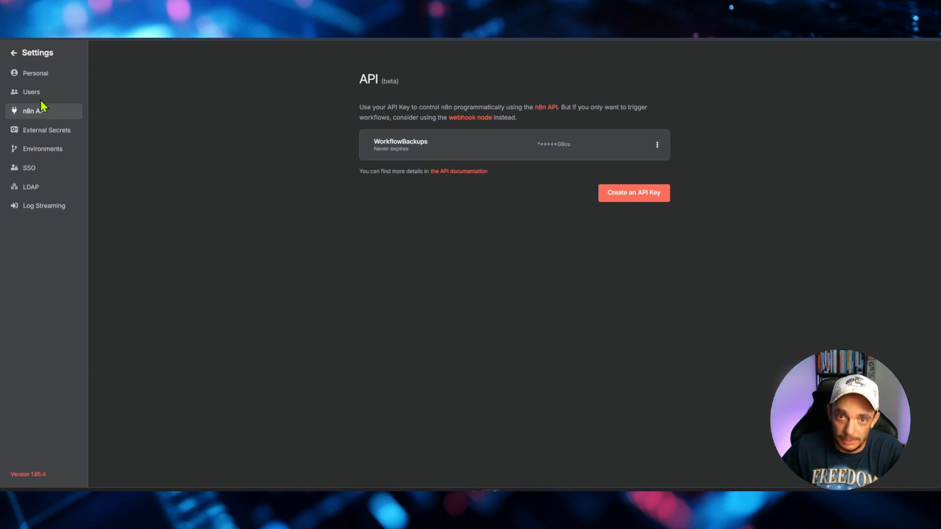
click(17, 52)
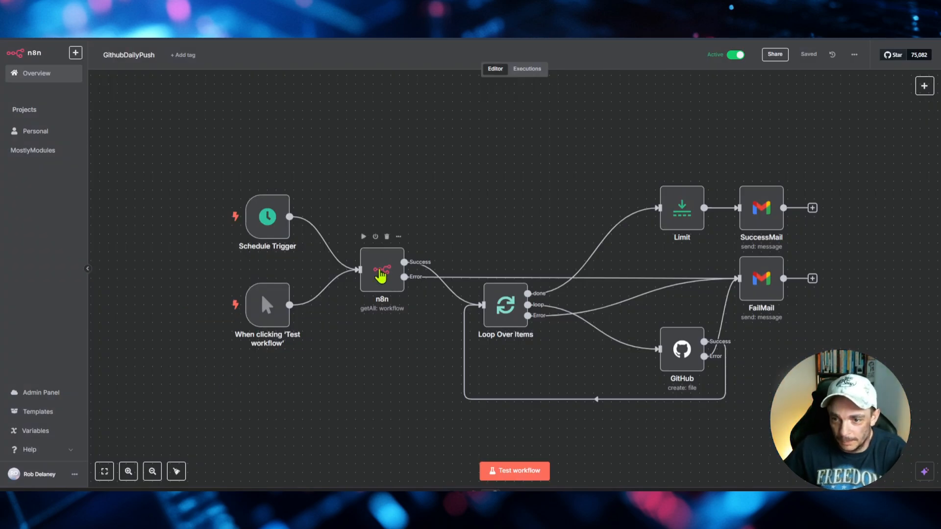
Examine the API Key and Base URL fields of a new n8n node credential, discard it and return to the canvas.
click(380, 271)
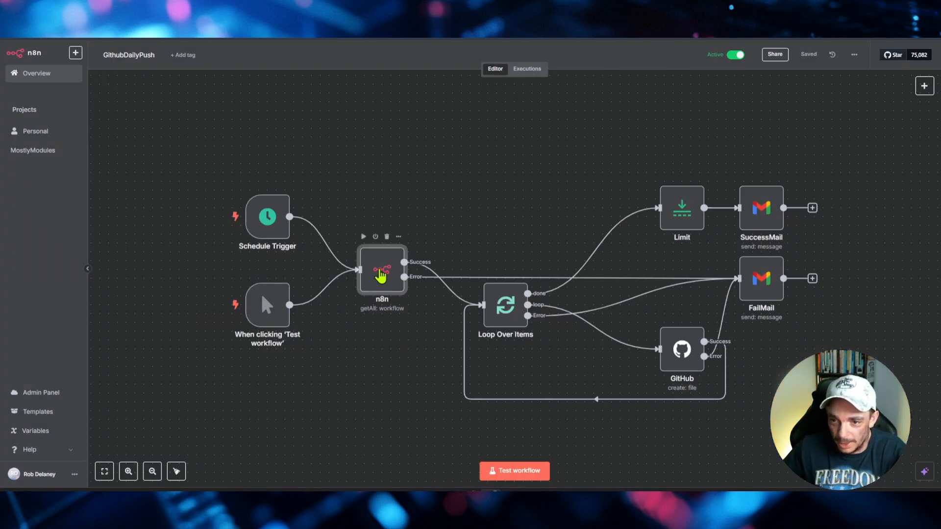
double_click(380, 275)
click(571, 117)
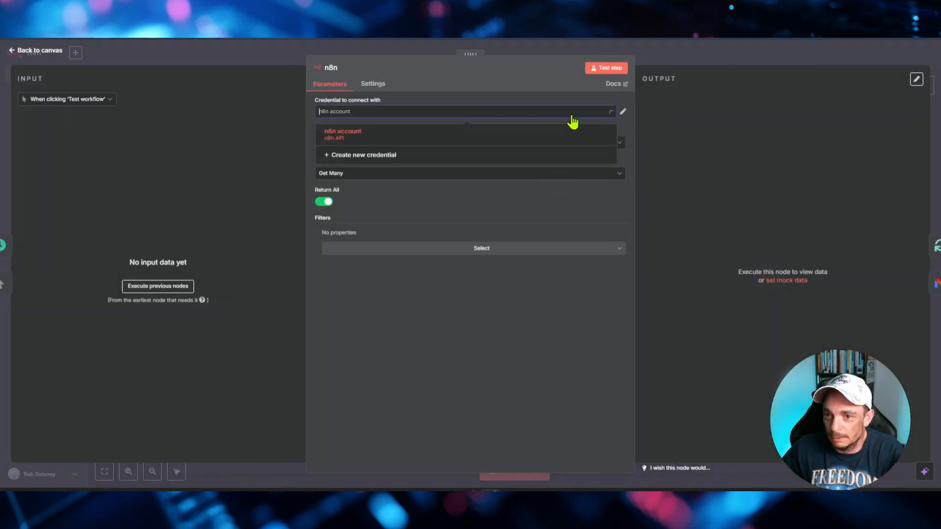
click(415, 156)
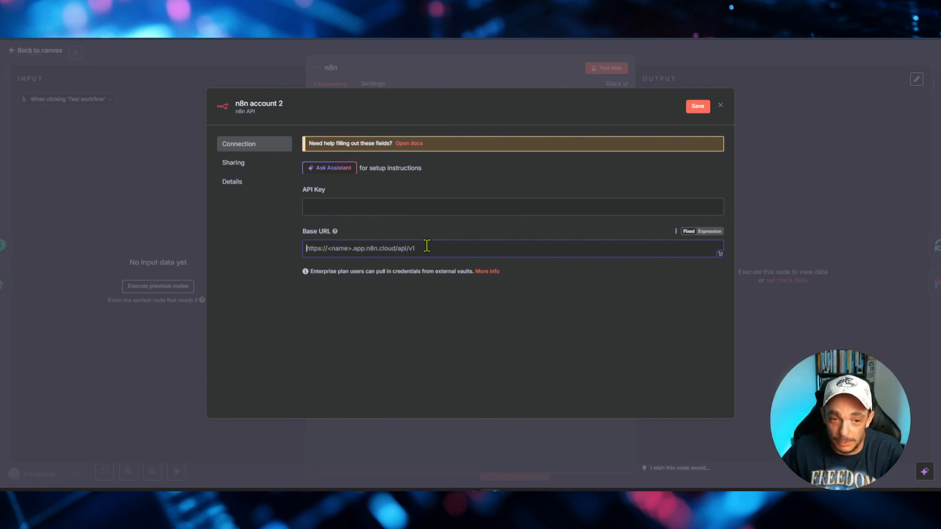
click(720, 106)
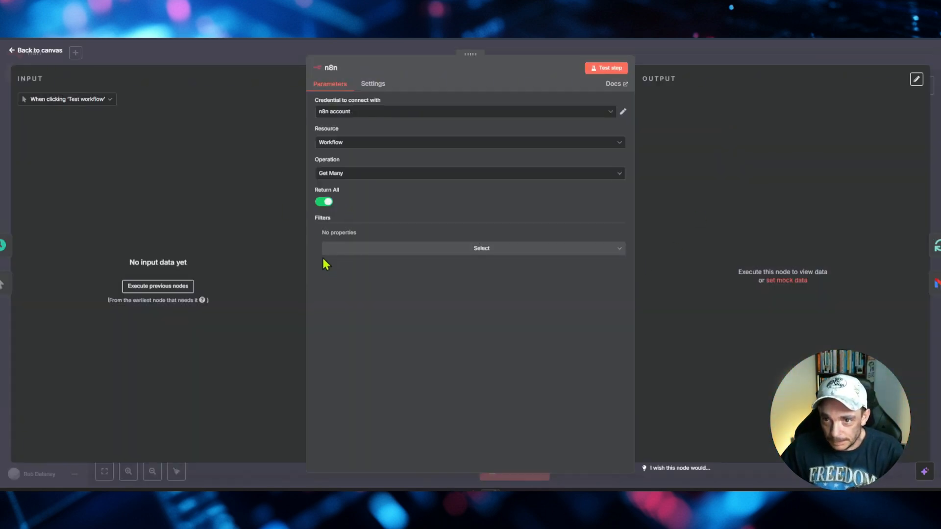
click(43, 53)
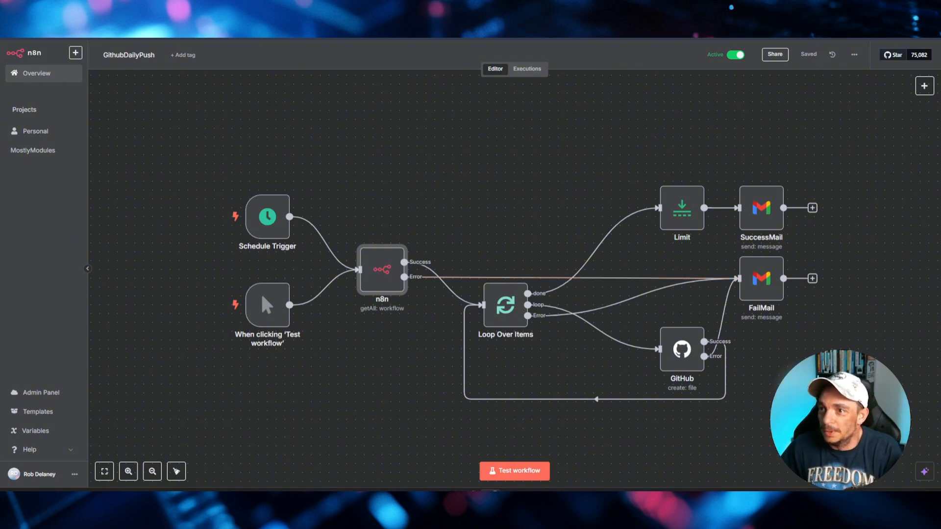
Switch to GitHub and create a private repository named newBackup.
click(659, 10)
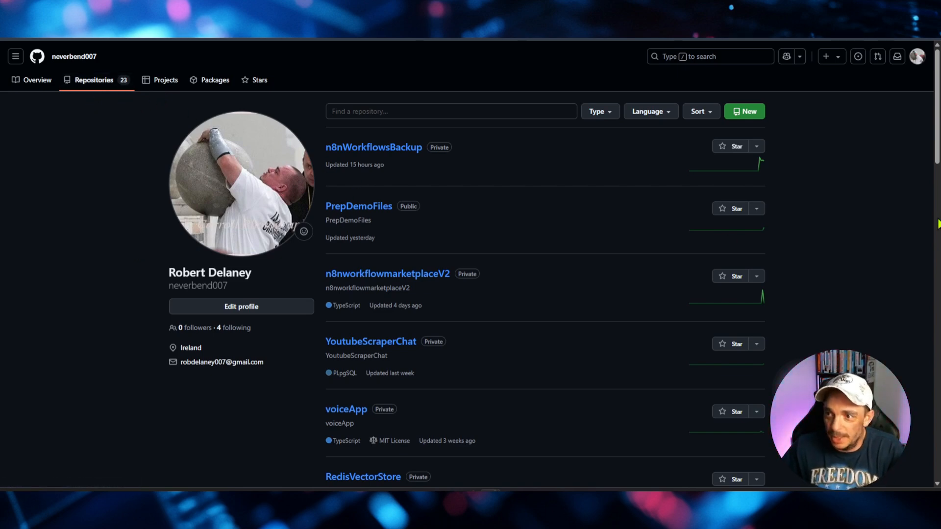
click(745, 113)
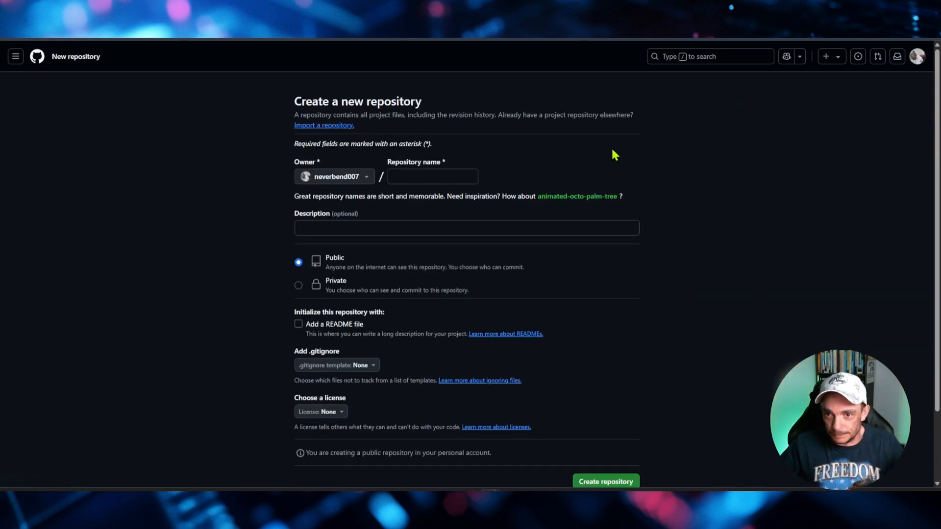
click(427, 177)
text(n)
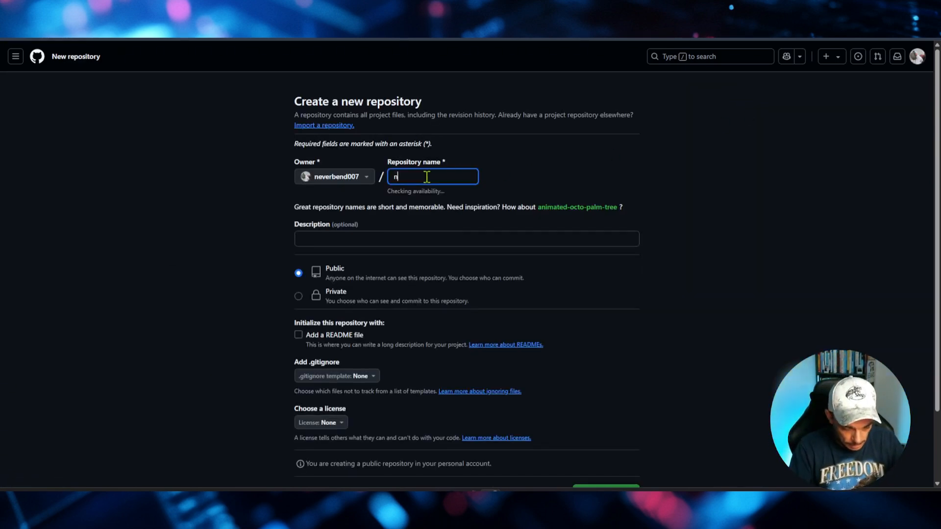
text(ewBackup)
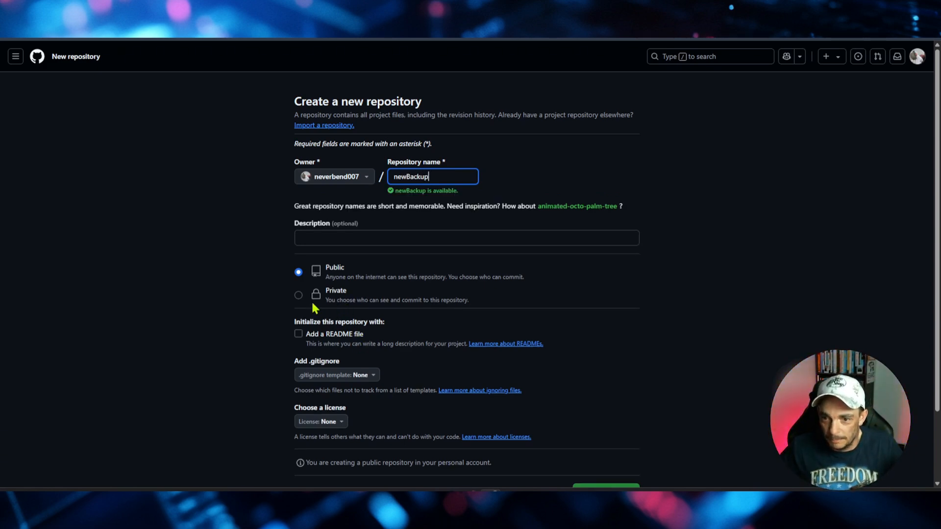
click(298, 295)
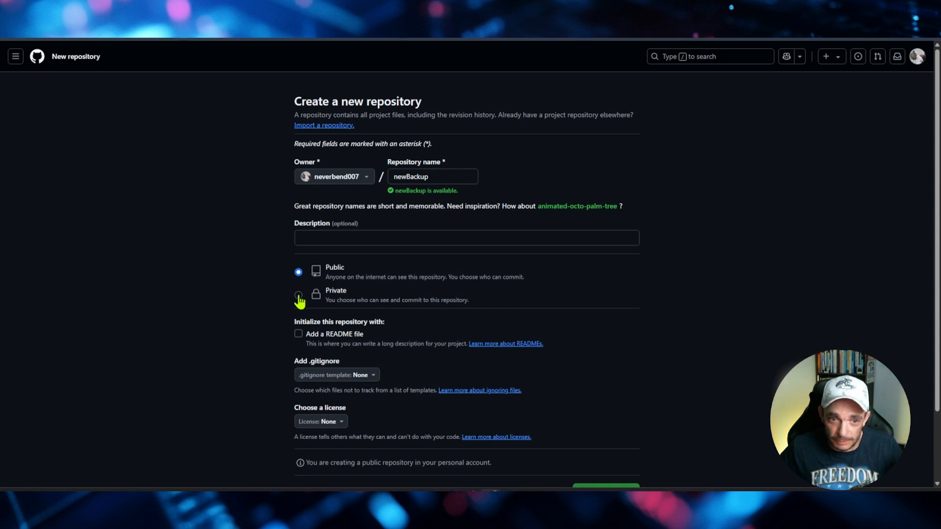
click(298, 296)
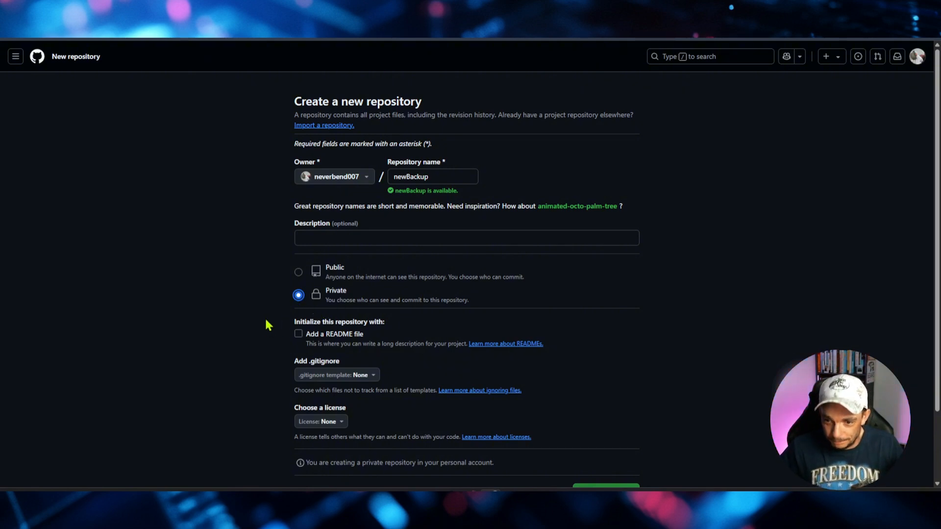
scroll(269, 326, down, 1)
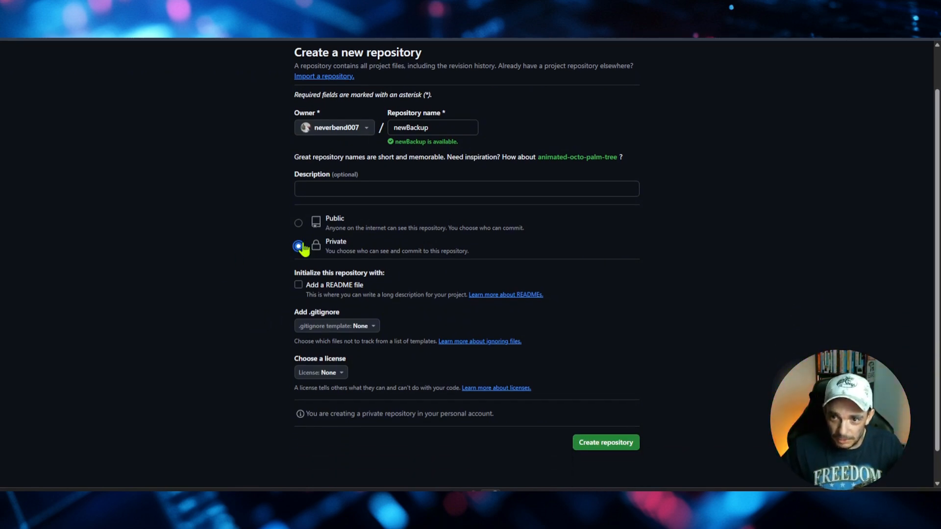
click(607, 446)
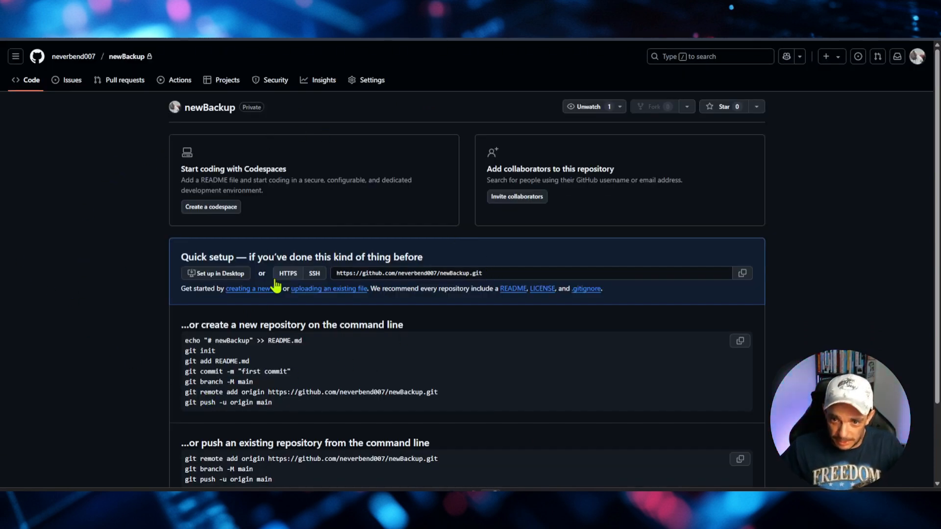
scroll(318, 348, down, 1)
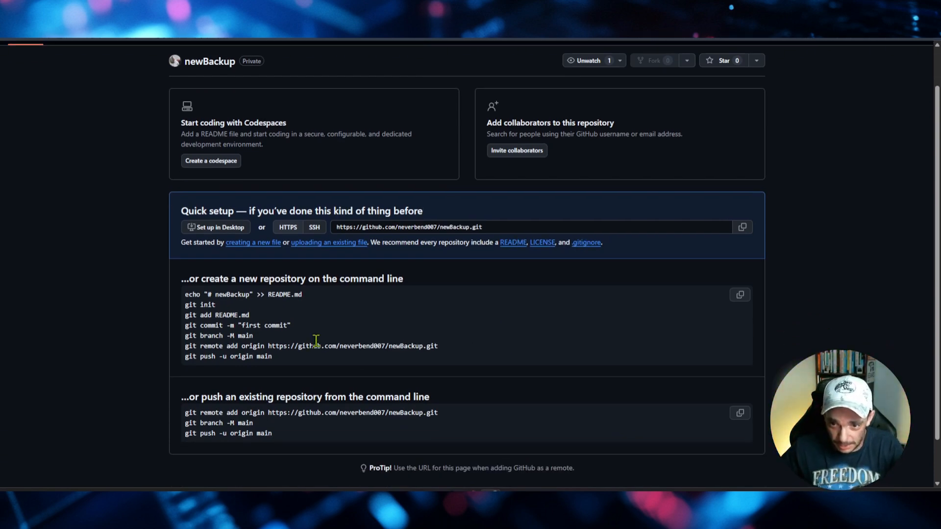
scroll(316, 341, up, 1)
scroll(314, 338, down, 1)
scroll(311, 334, down, 1)
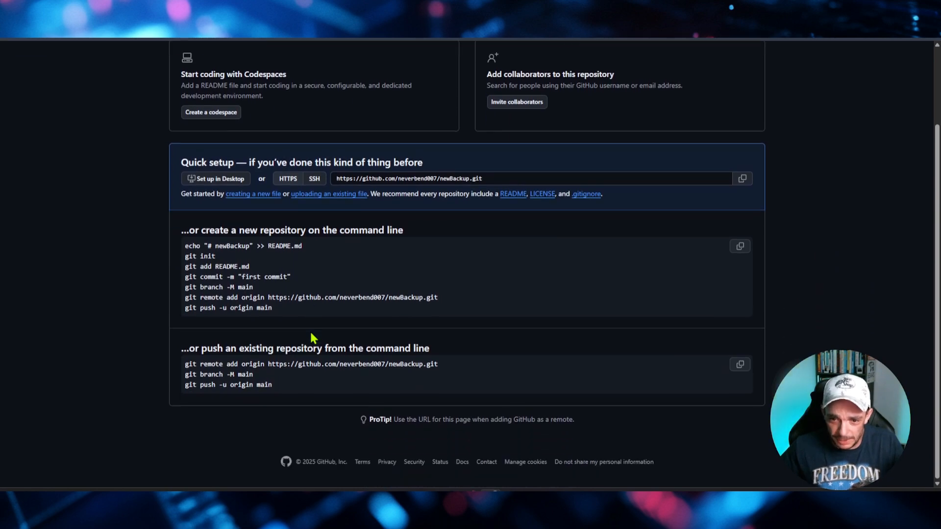
scroll(311, 334, up, 2)
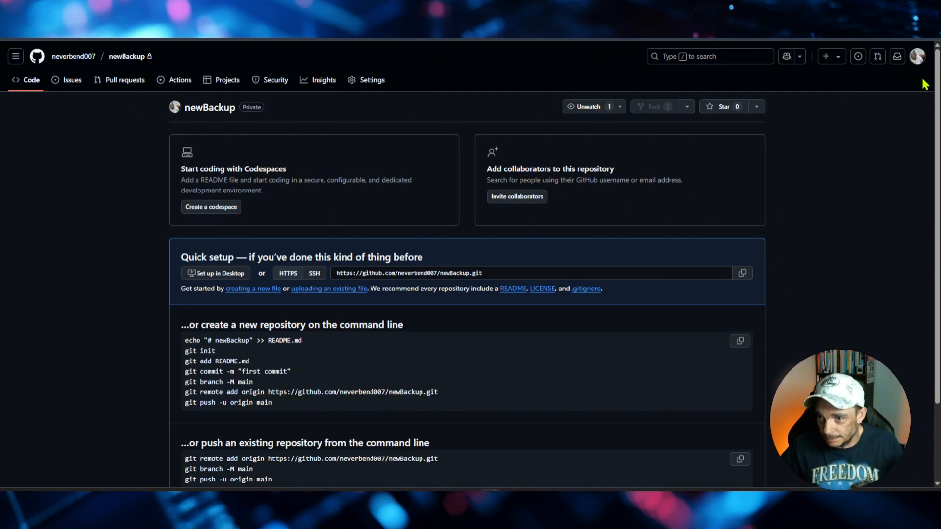
Open the form for a new fine-grained personal access token in the GitHub account's developer settings.
click(917, 57)
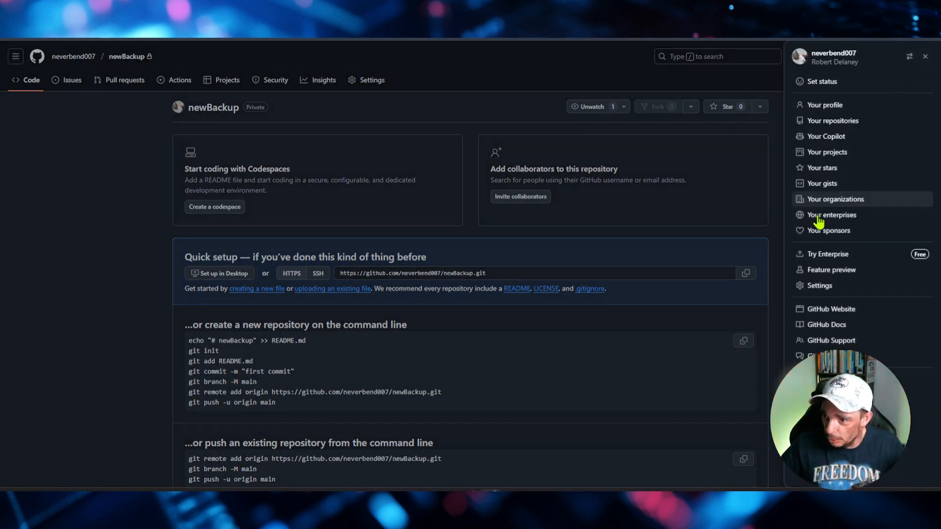
click(760, 88)
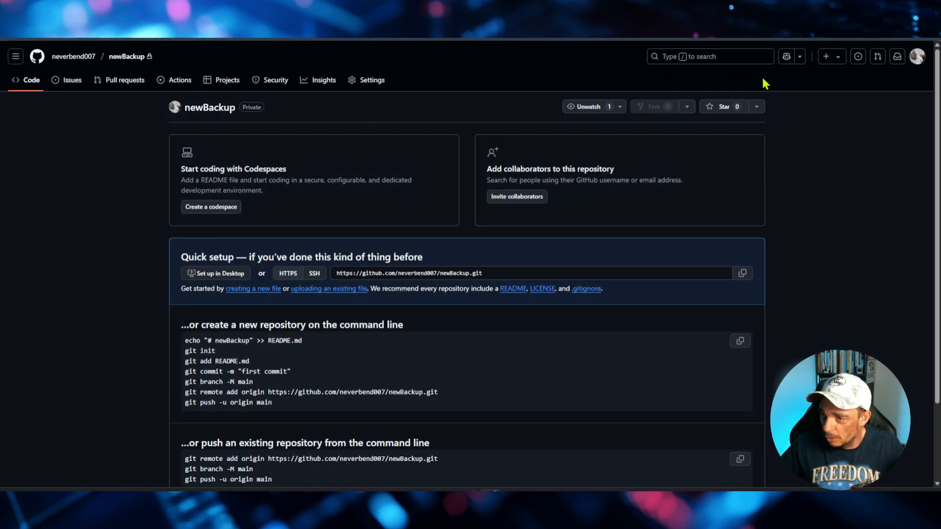
click(917, 56)
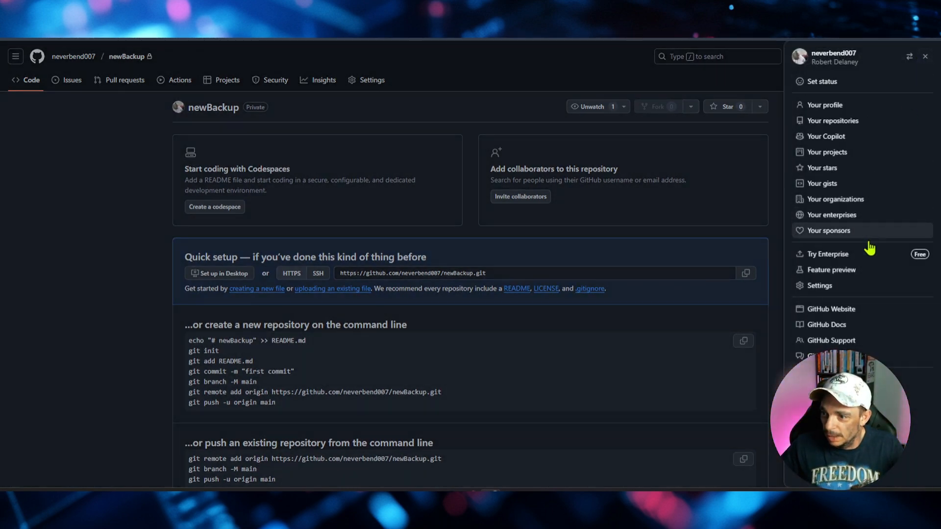
click(838, 291)
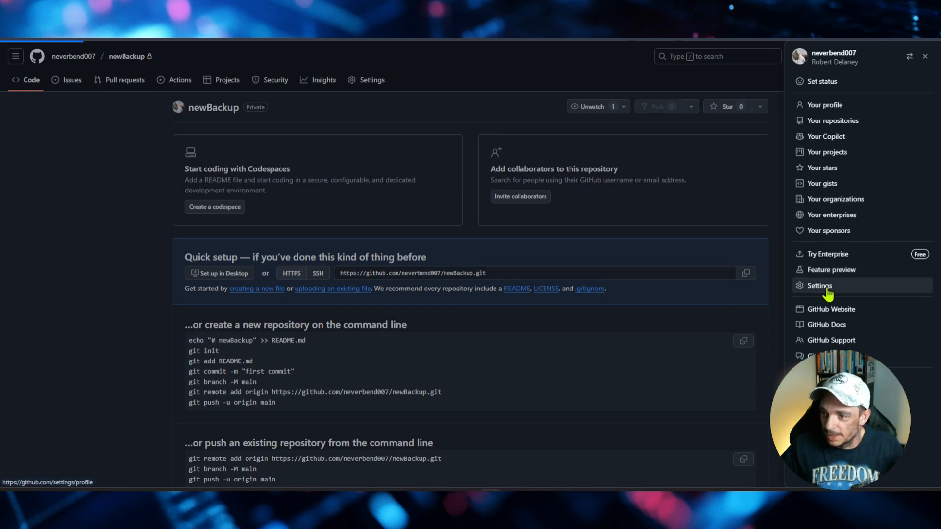
scroll(231, 346, down, 3)
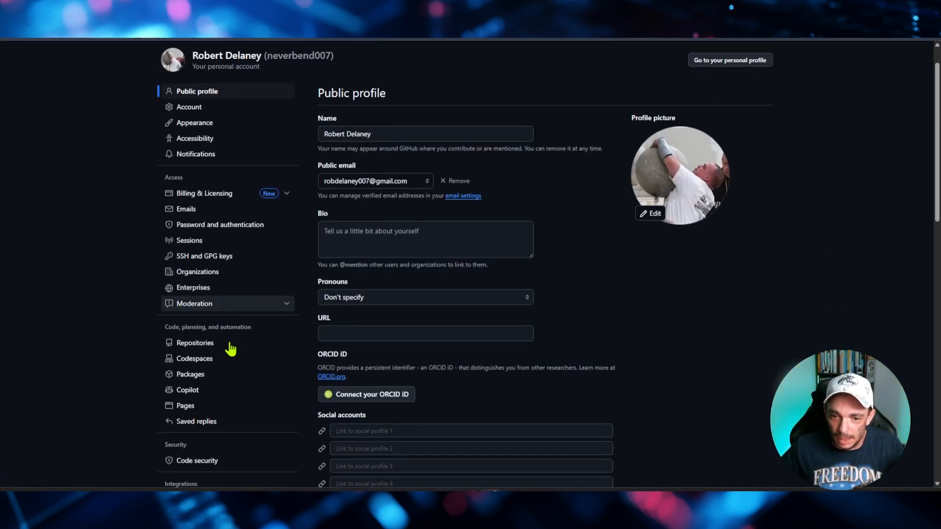
scroll(230, 347, down, 3)
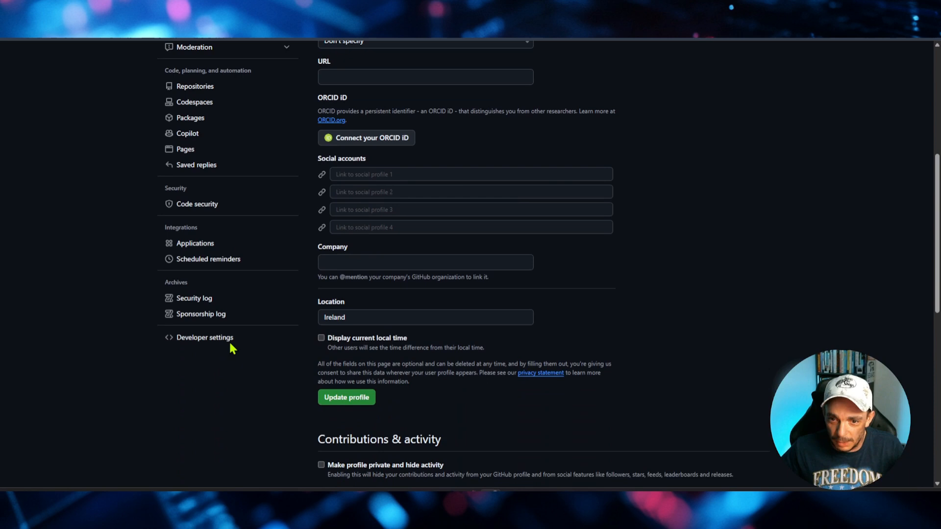
click(197, 342)
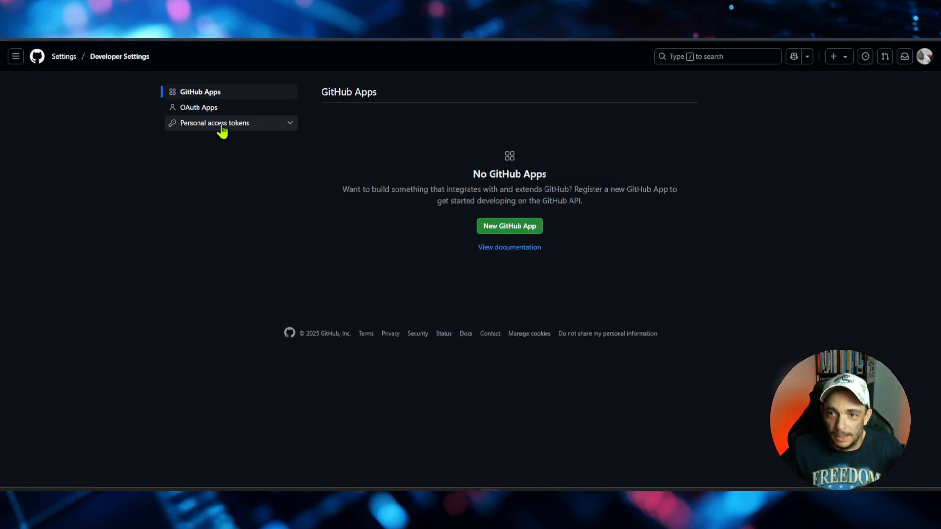
click(221, 128)
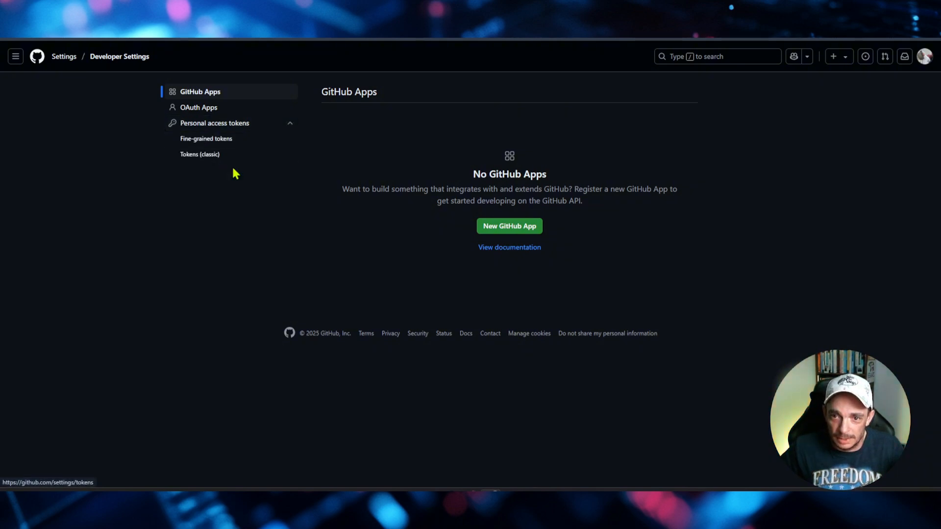
click(217, 143)
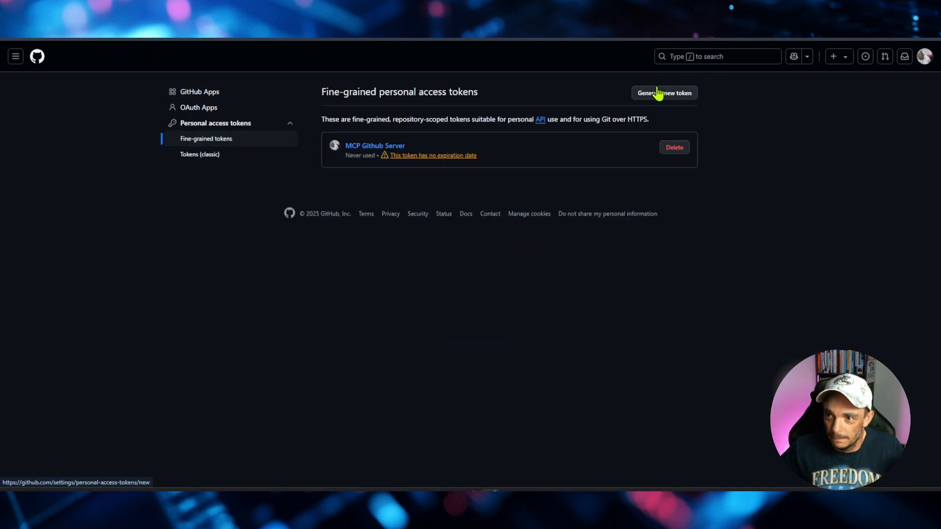
click(660, 97)
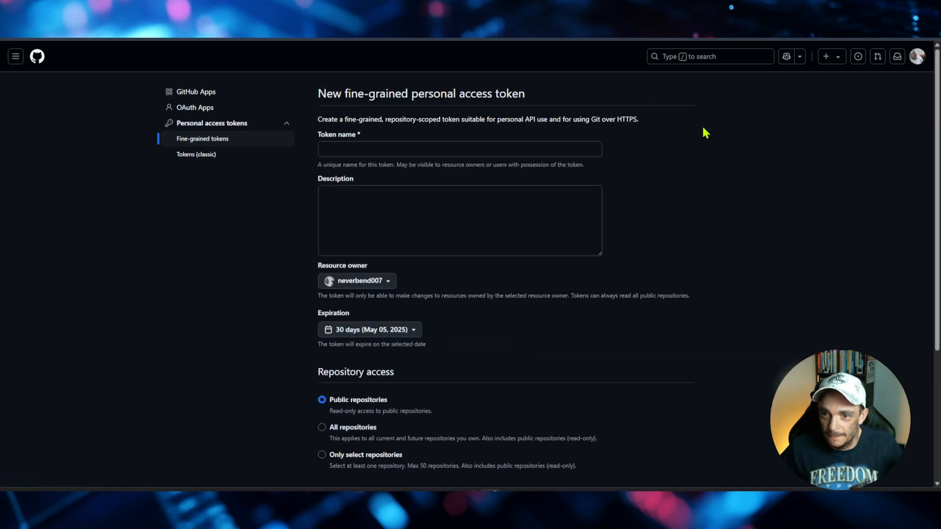
Name the fine-grained token newBackup and enter the same text as its description.
click(377, 148)
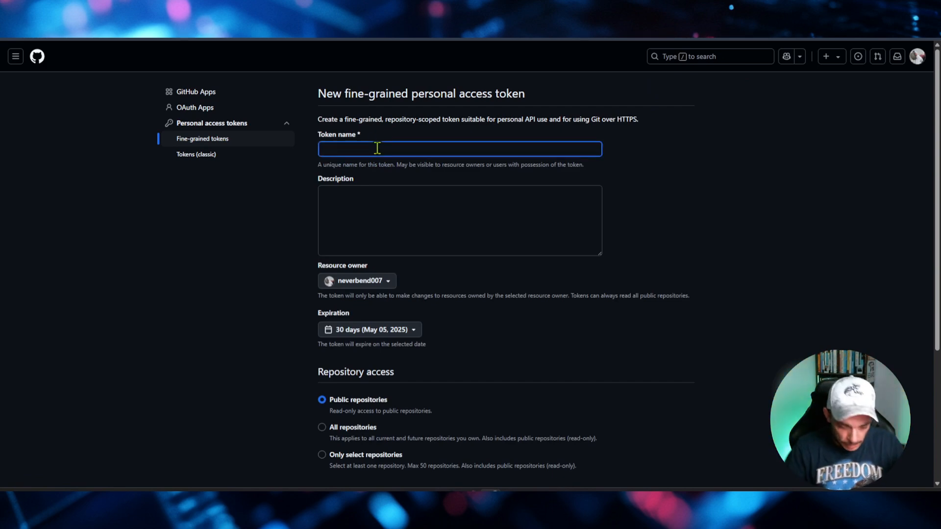
text(newBacku)
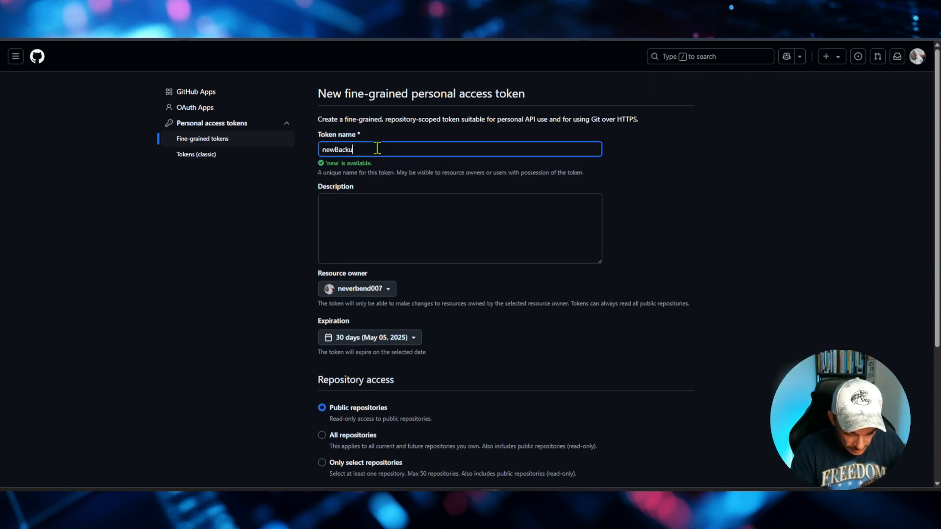
text(p)
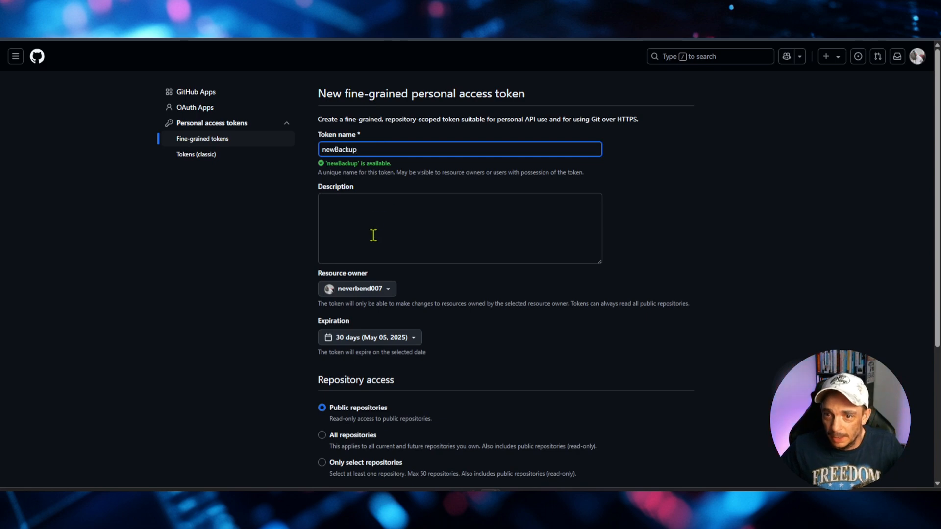
click(370, 219)
drag(367, 155, 309, 155)
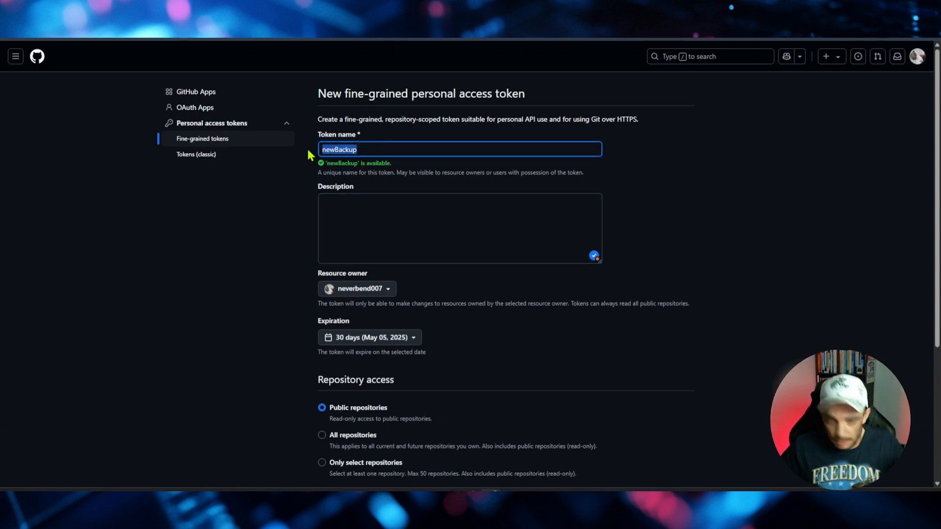
key(ctrl+c)
click(361, 210)
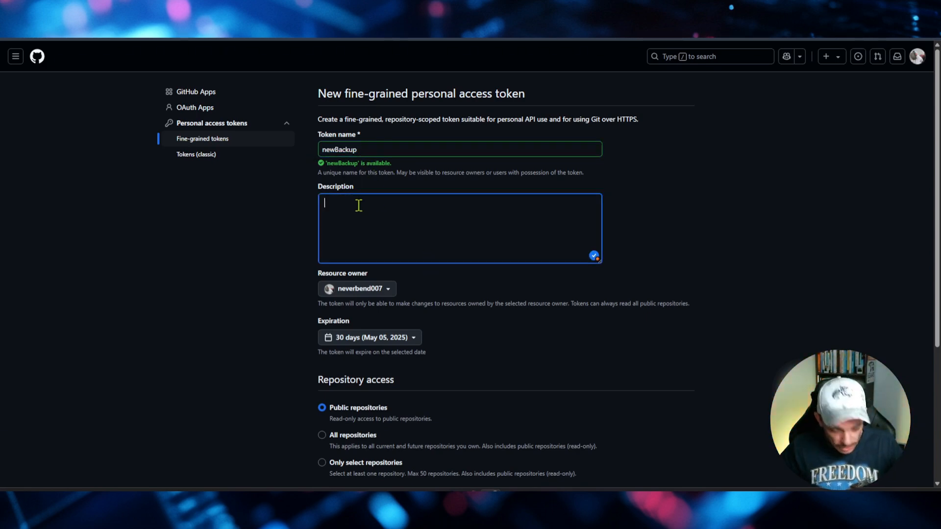
key(ctrl+v)
Set the token's expiration to No expiration.
scroll(246, 304, down, 2)
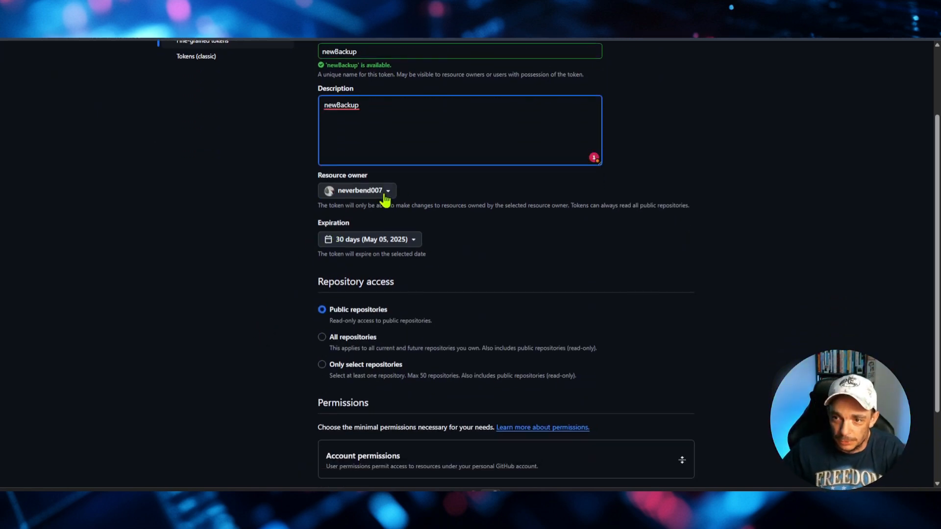
click(387, 240)
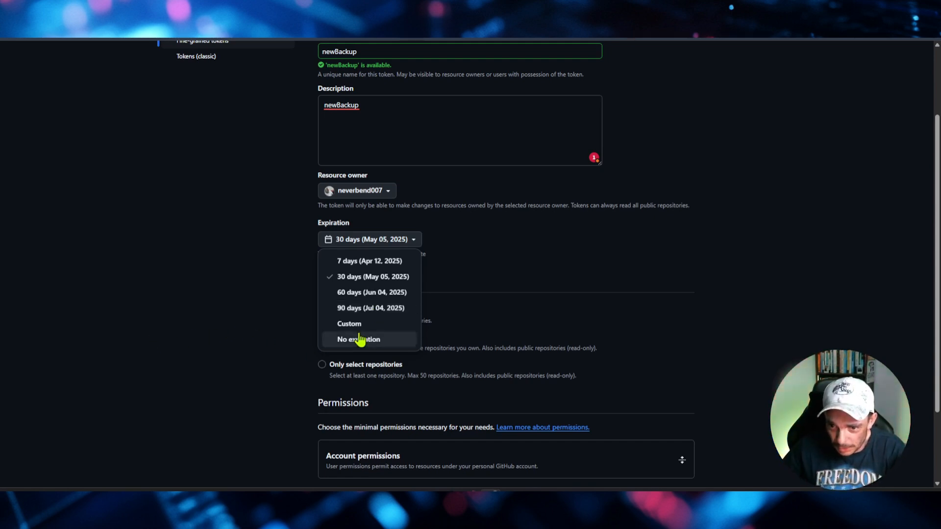
click(360, 340)
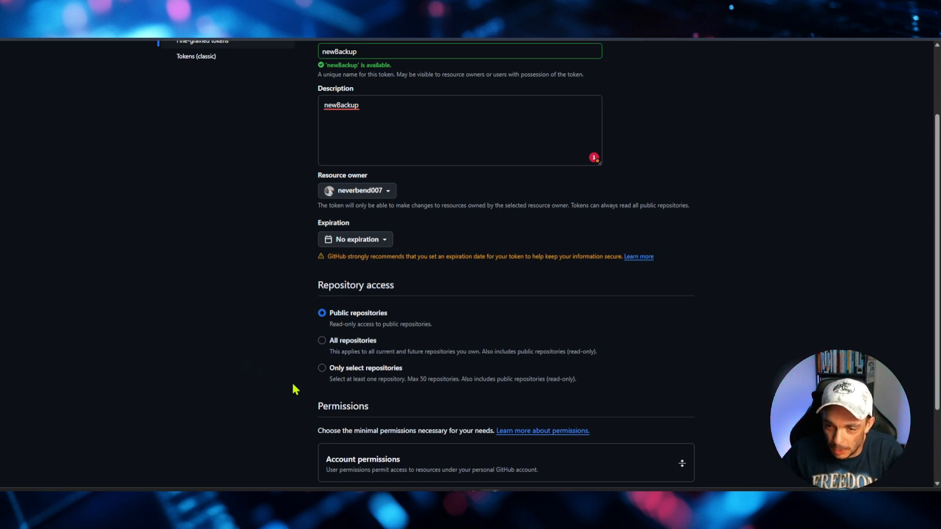
Restrict the token's repository access to only the newBackup repository.
click(322, 368)
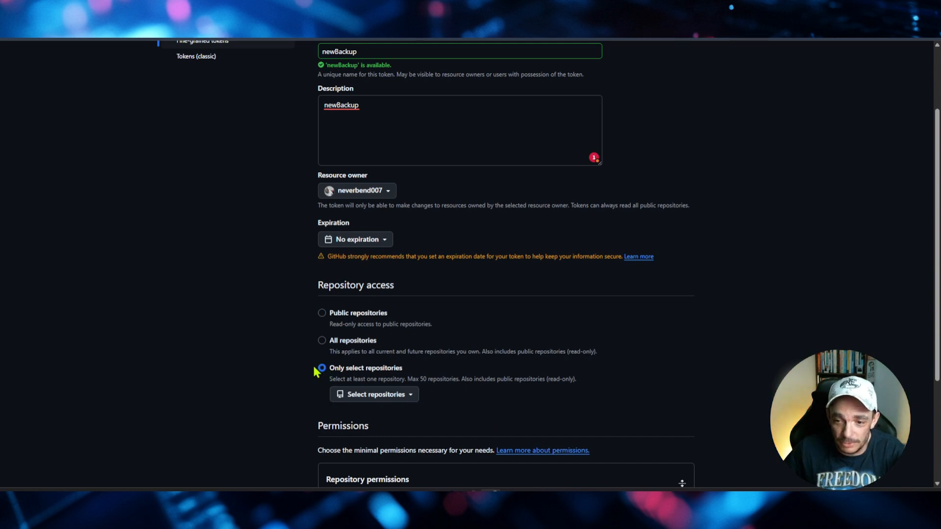
scroll(294, 343, down, 2)
click(394, 300)
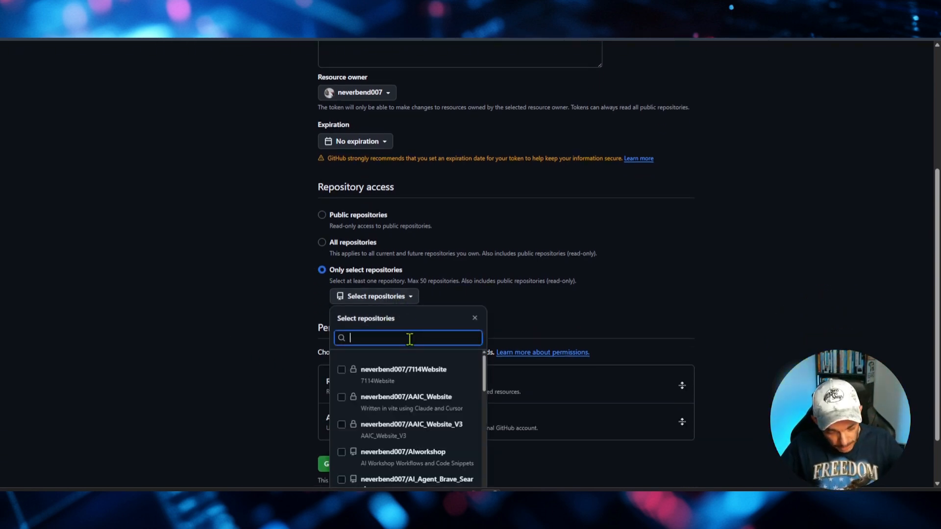
text(new)
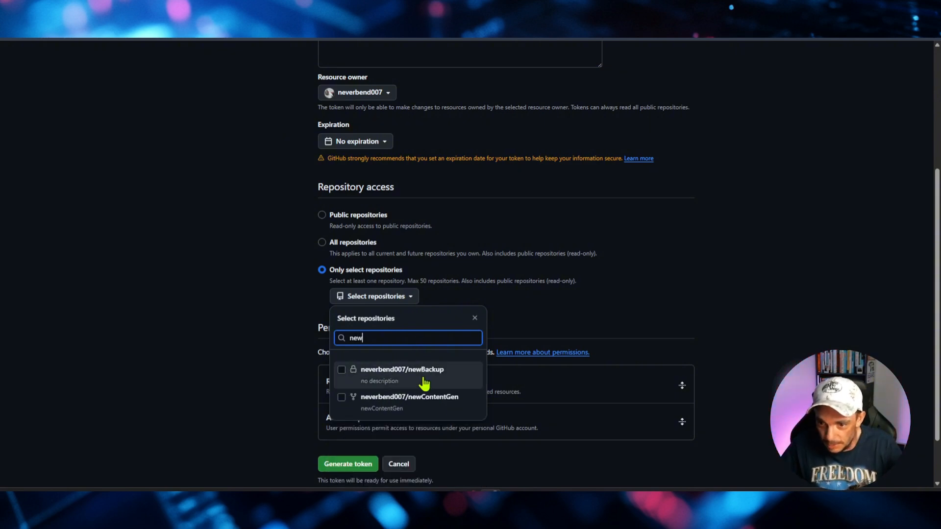
click(428, 376)
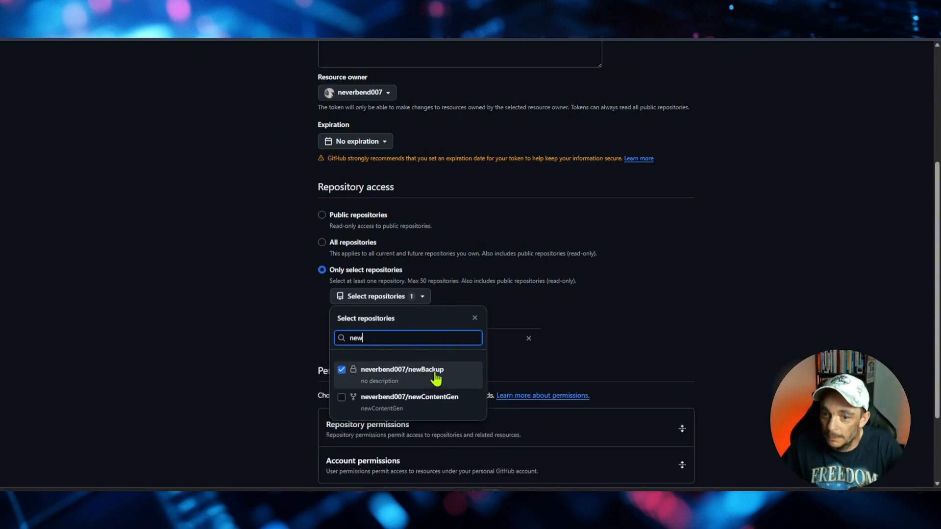
click(625, 343)
Examine the token's repository and account permissions, including the access options for Actions and Block another user, without changing them.
scroll(629, 342, down, 3)
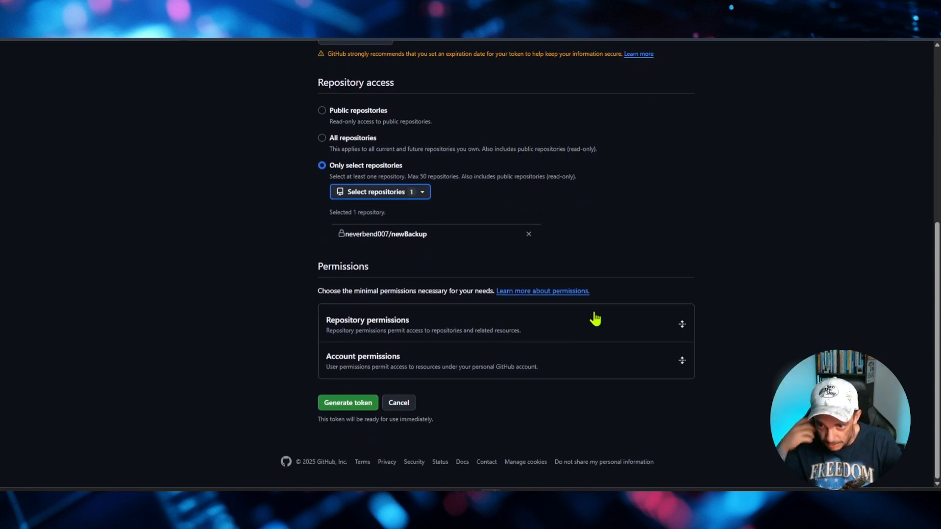
click(683, 325)
scroll(730, 314, down, 3)
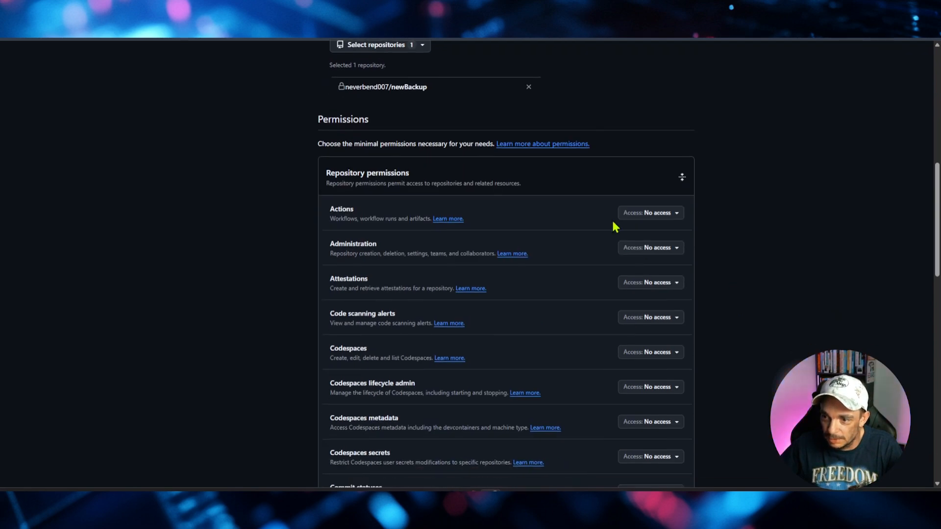
click(651, 215)
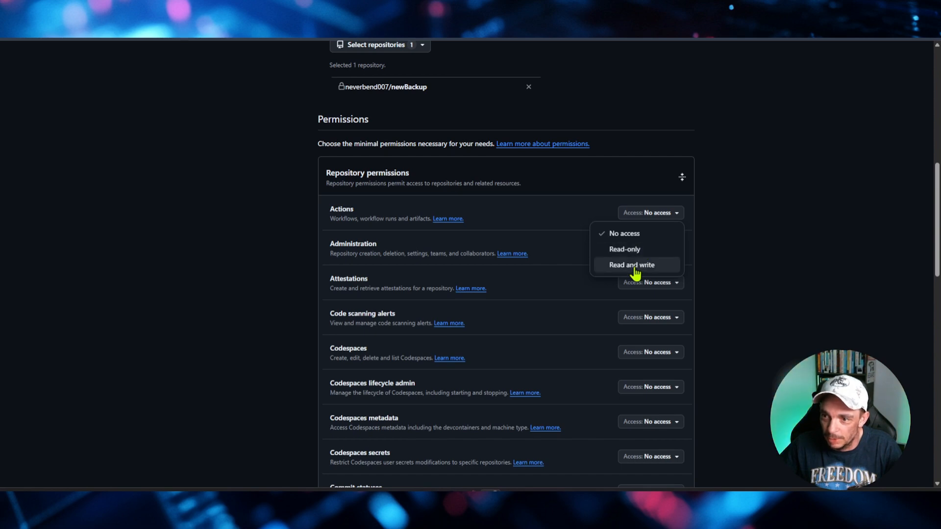
click(732, 270)
scroll(706, 294, down, 15)
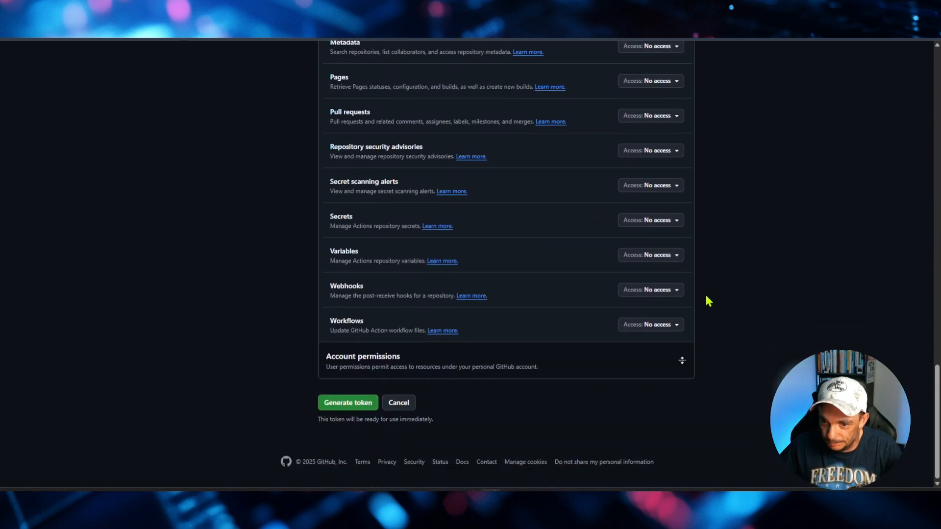
click(681, 362)
scroll(684, 361, down, 1)
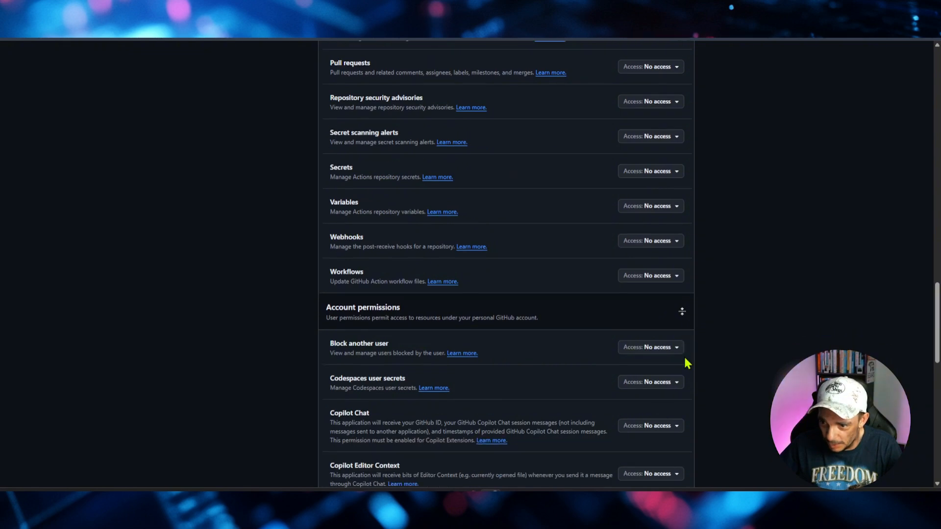
click(657, 349)
click(750, 374)
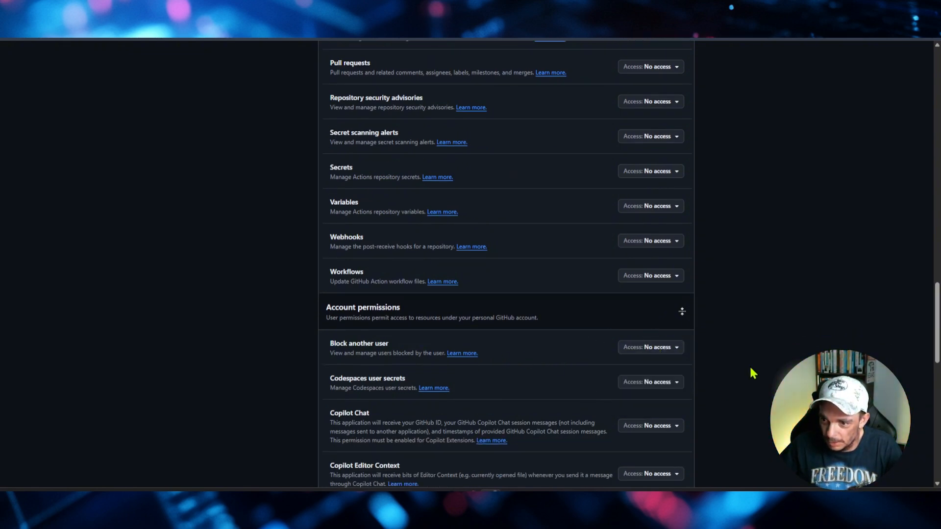
scroll(750, 373, down, 5)
scroll(753, 371, down, 8)
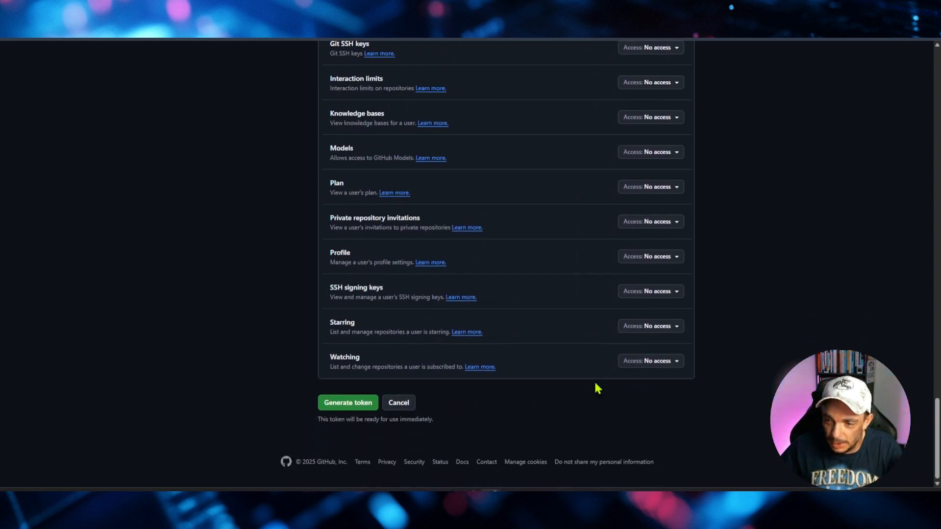
Generate the newBackup personal access token and confirm its creation.
click(357, 406)
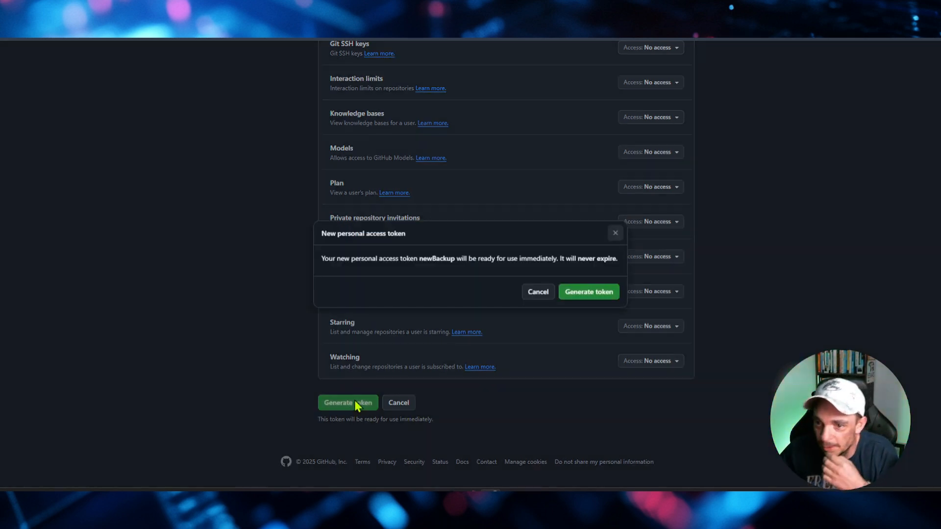
click(578, 293)
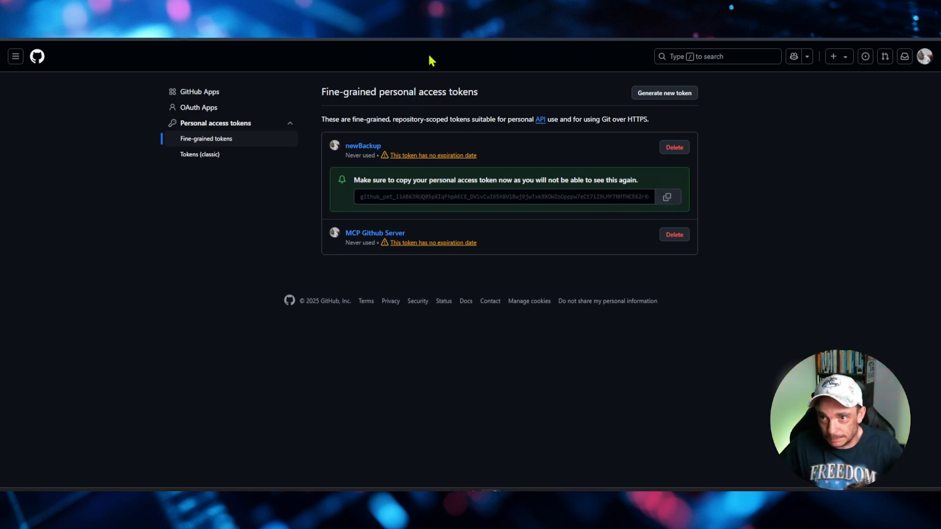
Switch to n8n, examine the Access Token fields of a new GitHub node credential, discard it and return to the canvas.
key(ctrl+Tab)
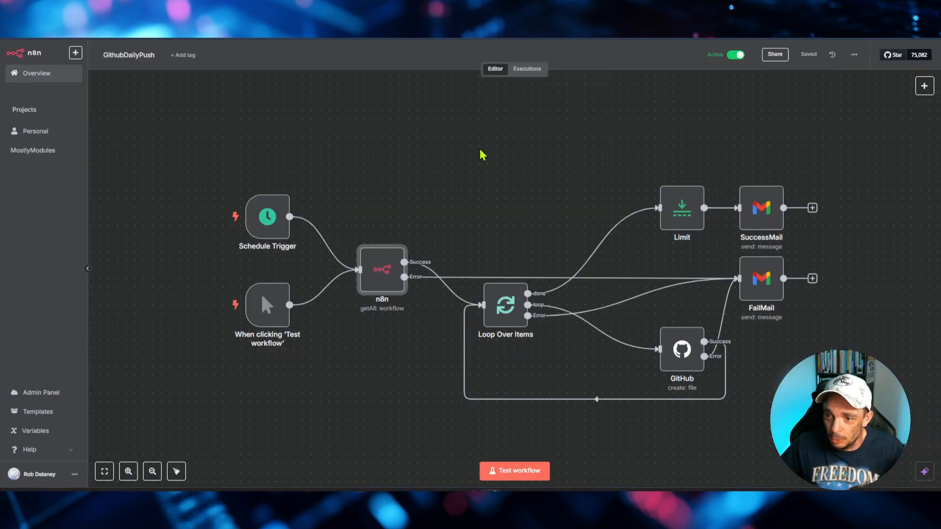
click(685, 359)
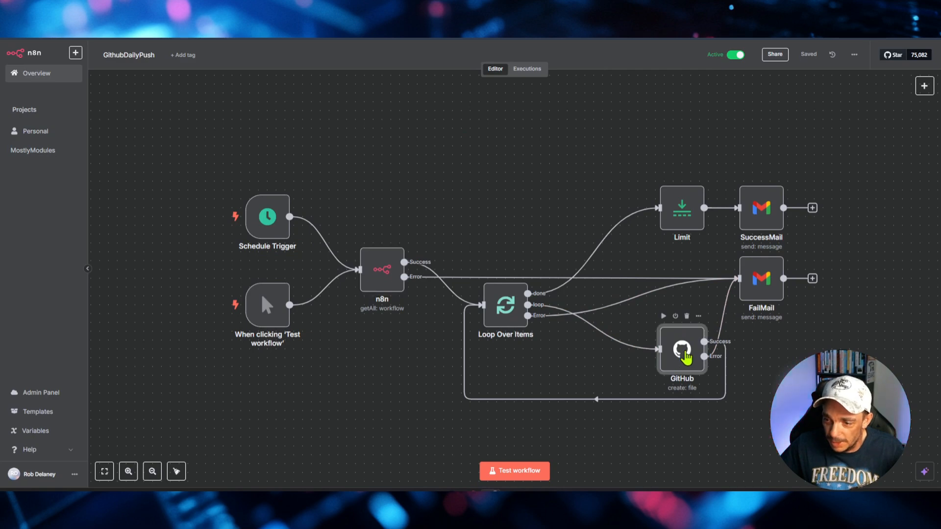
double_click(685, 360)
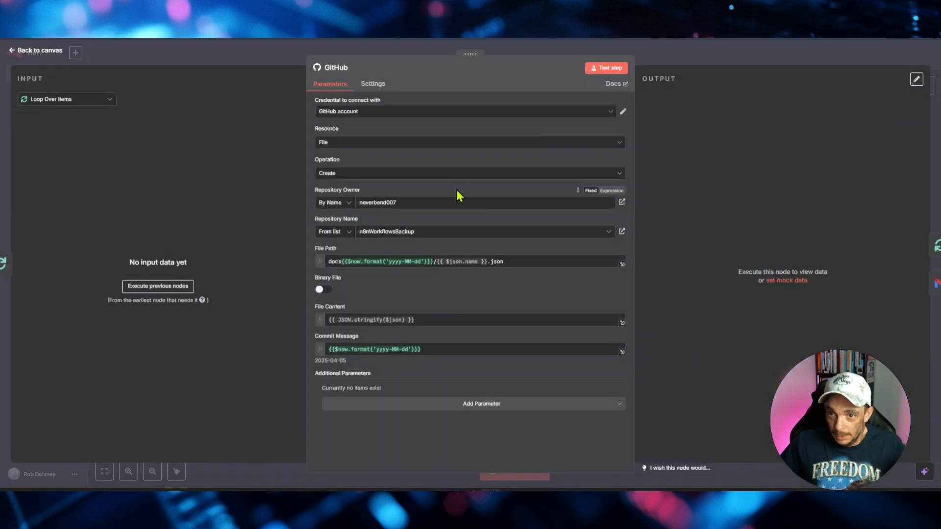
click(395, 114)
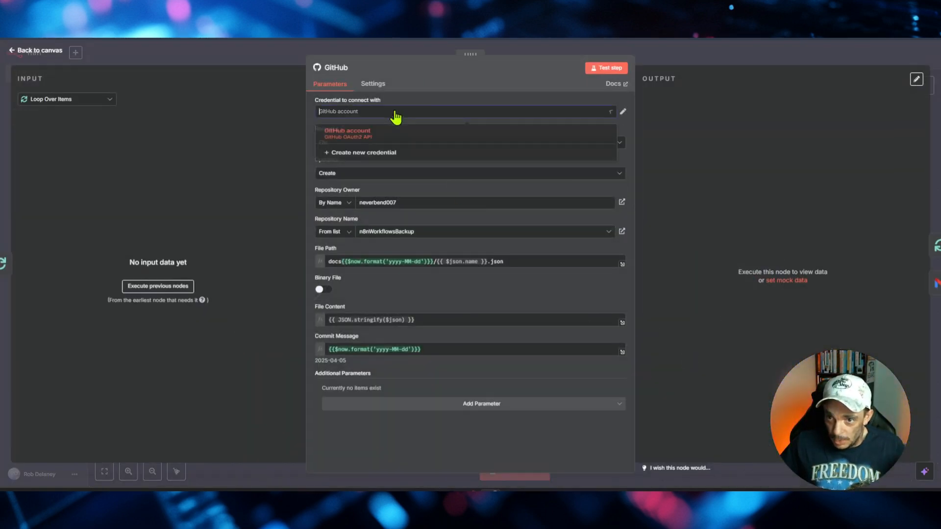
click(368, 155)
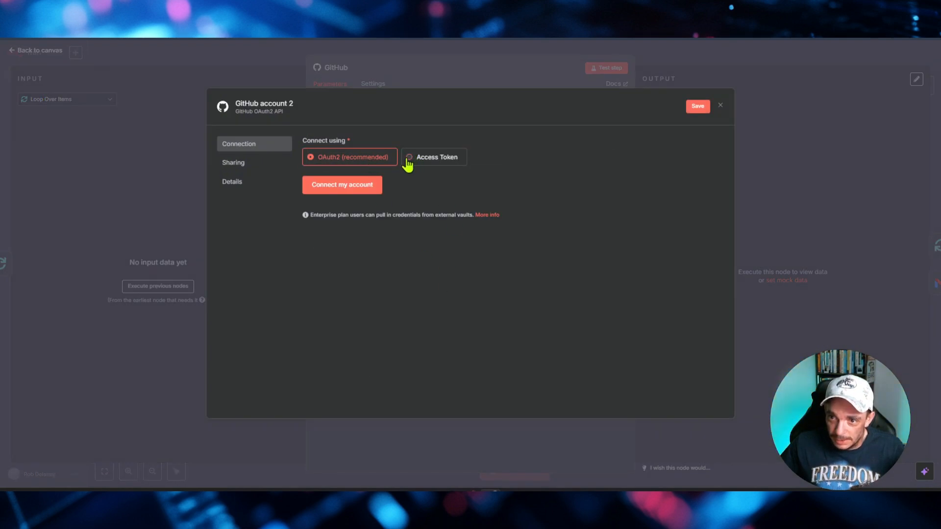
click(409, 164)
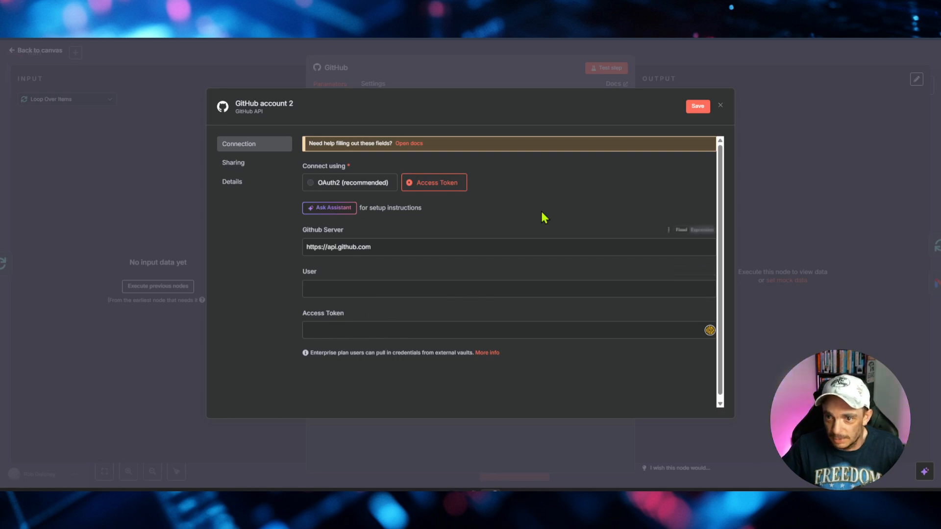
click(720, 106)
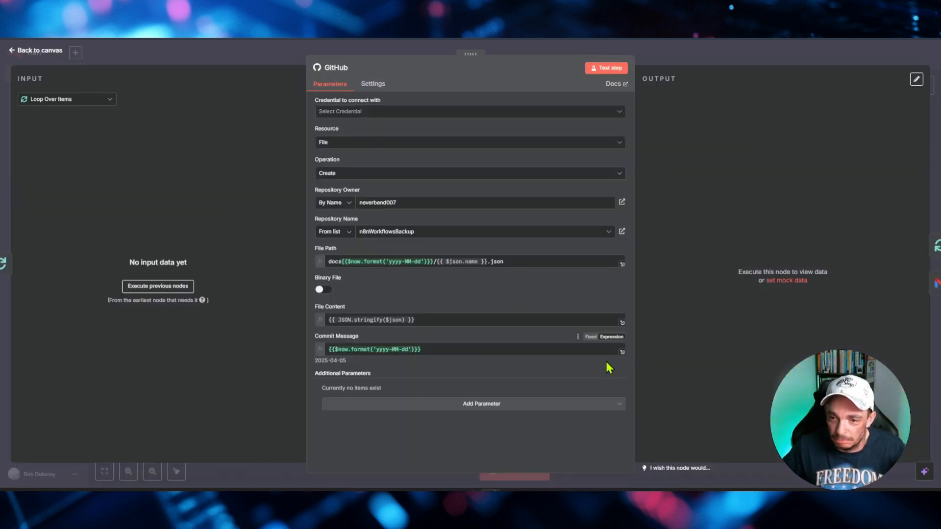
click(45, 51)
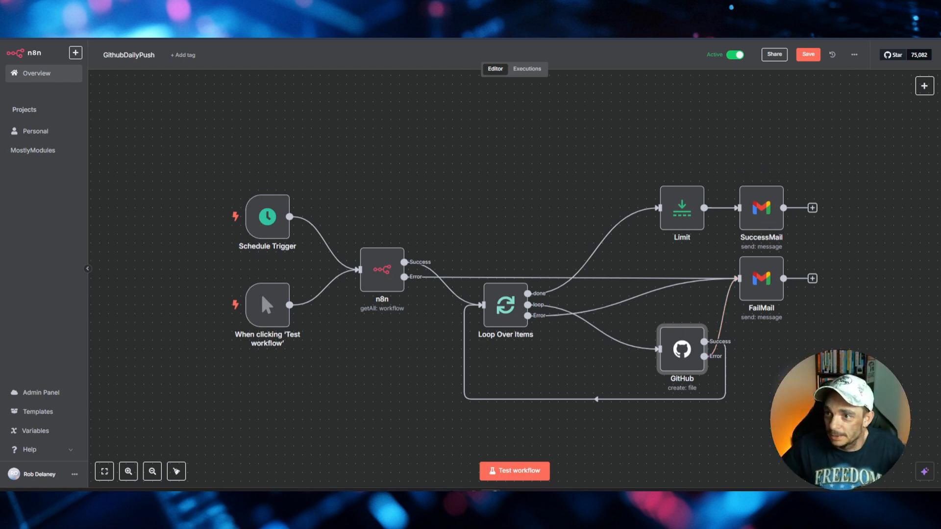
Switch to GitHub, open the n8nWorkflowsBackup repository and examine its dated backup folders.
click(666, 10)
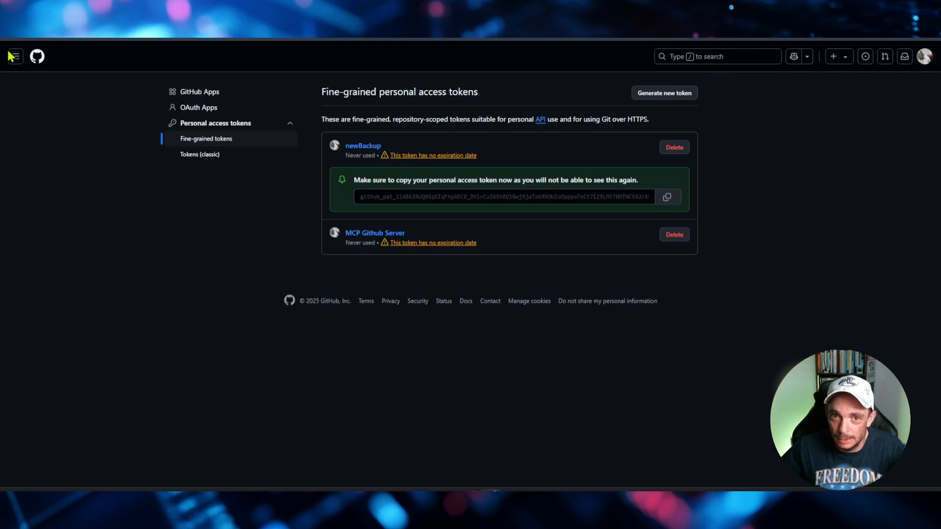
click(36, 56)
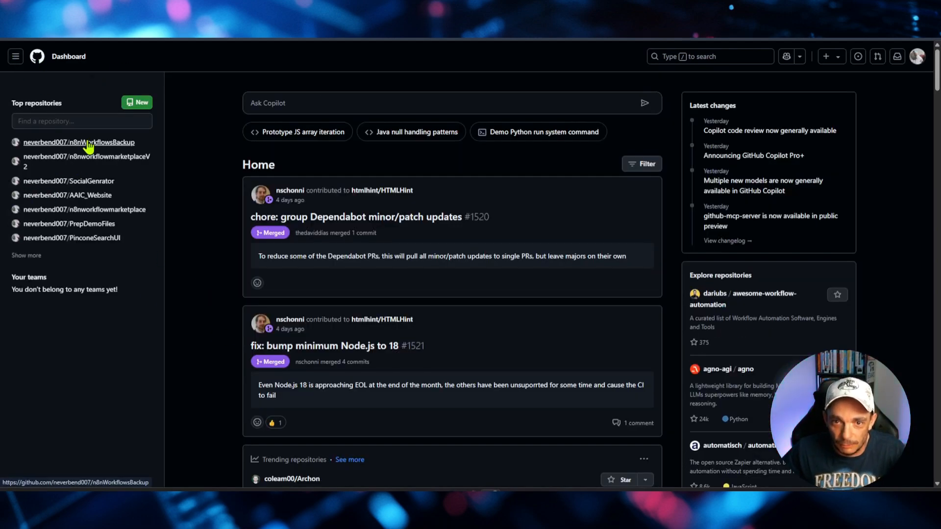
click(89, 143)
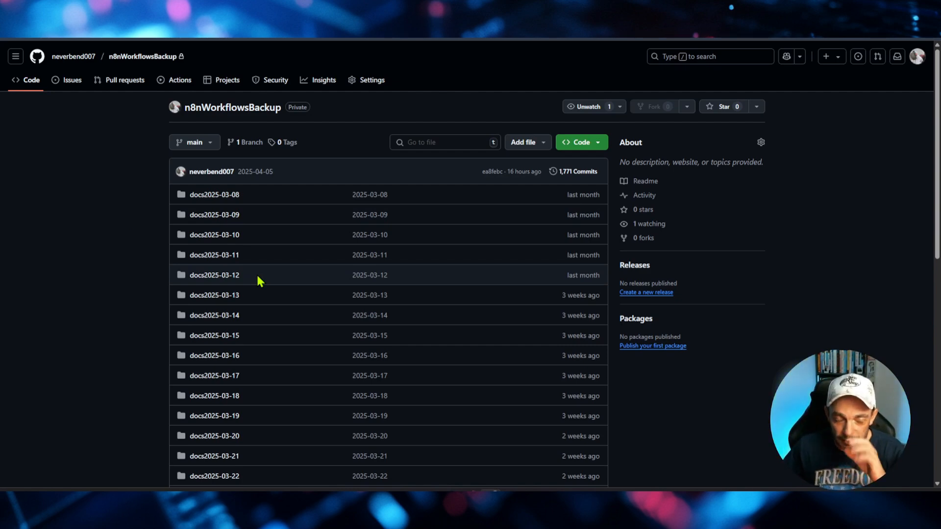
scroll(257, 278, down, 5)
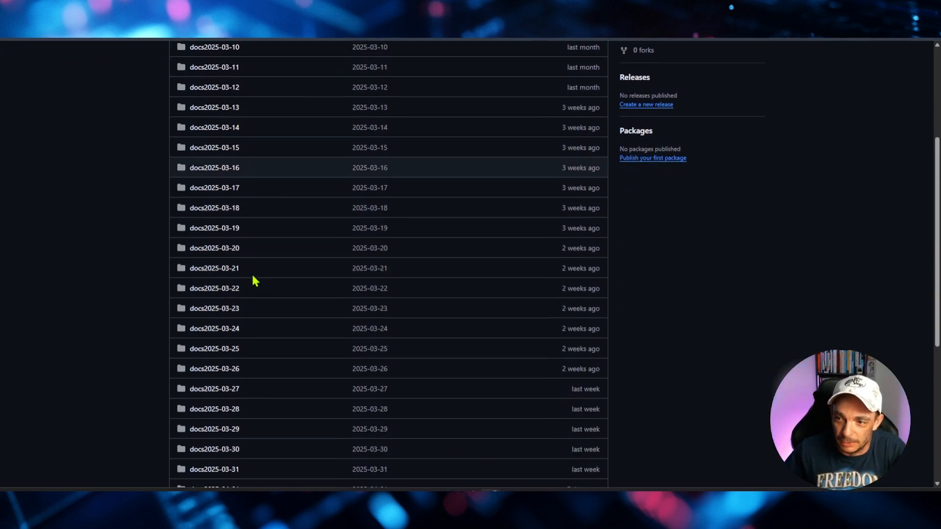
scroll(253, 279, down, 3)
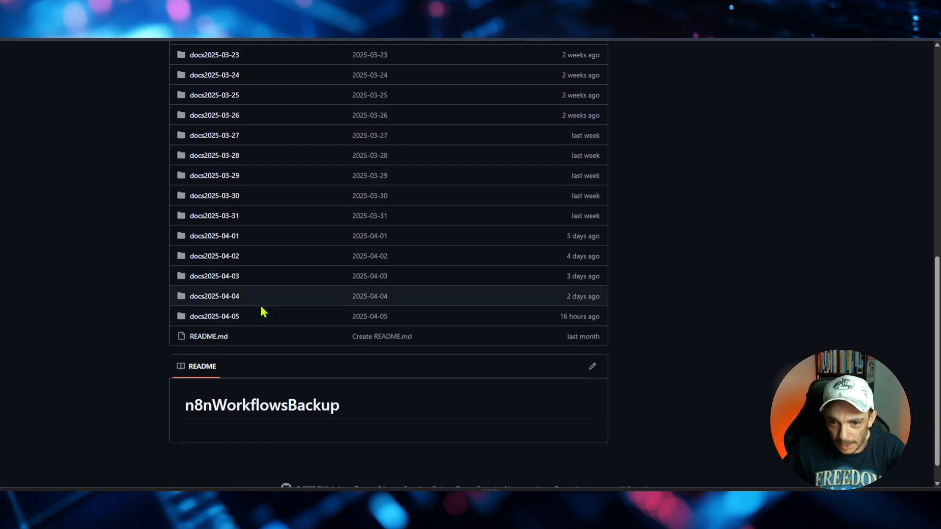
scroll(267, 309, up, 2)
scroll(268, 308, up, 6)
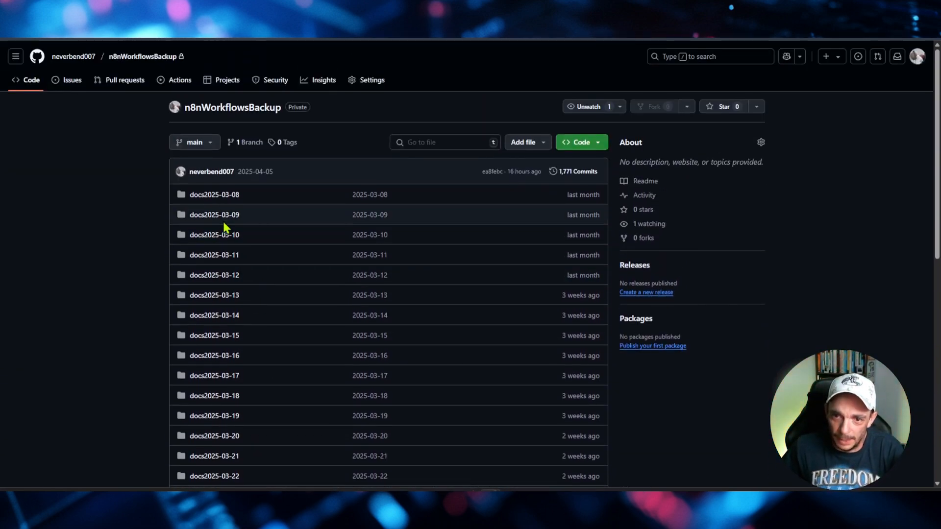
Examine the BlogIntoSocialMedia, CallDeepseek and CallPerplexity JSON backups in the docs2025-03-08 folder and return to the repository's folder list.
click(205, 195)
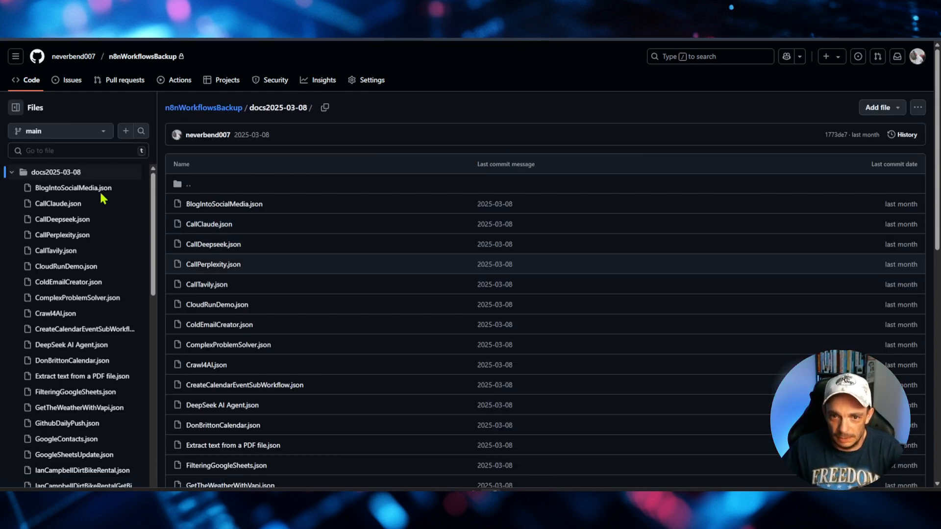
click(97, 191)
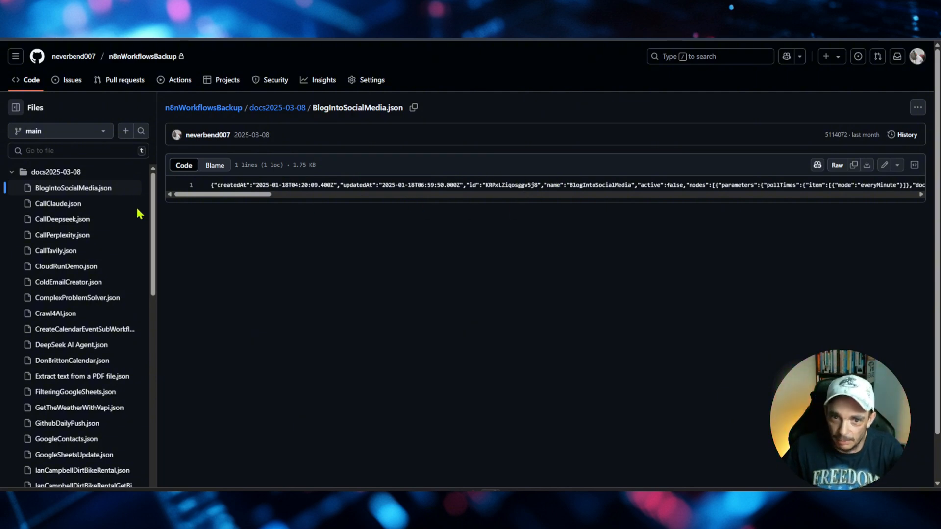
click(68, 222)
click(72, 237)
scroll(90, 292, down, 15)
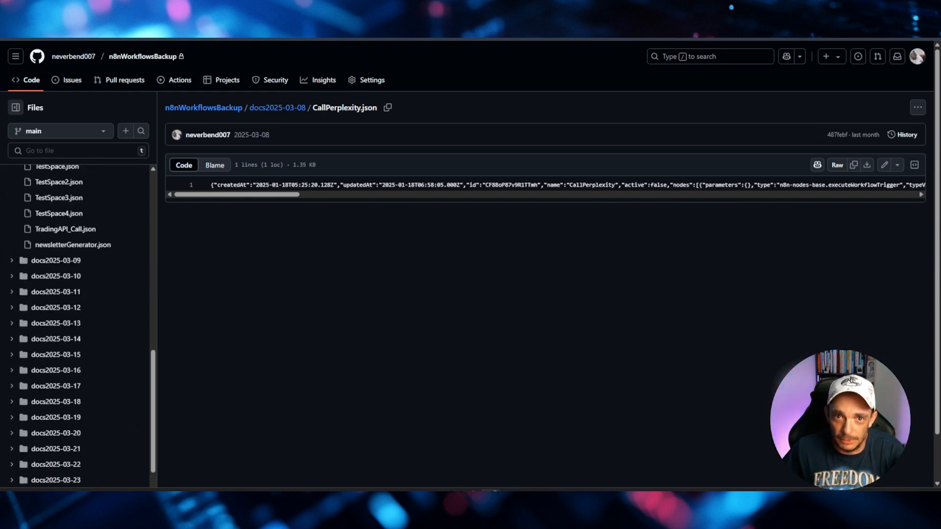
key(alt+Left)
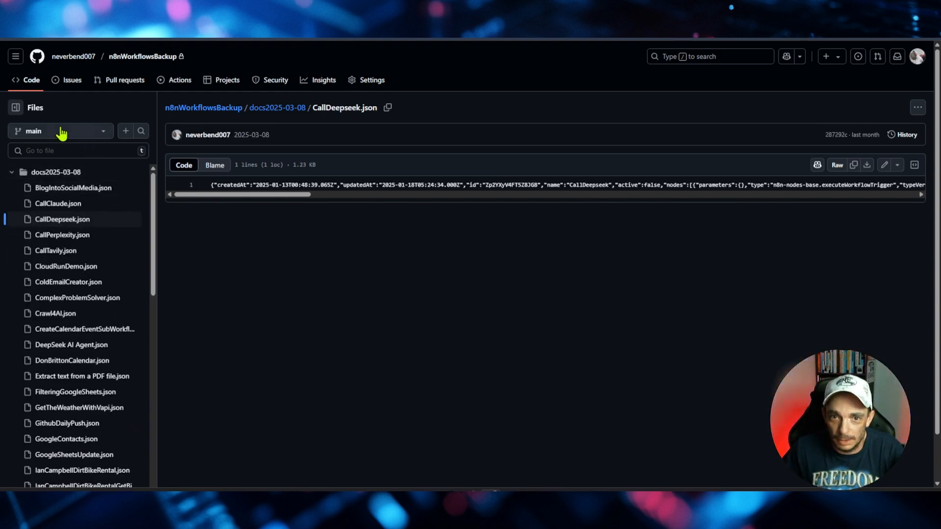
key(alt+Left)
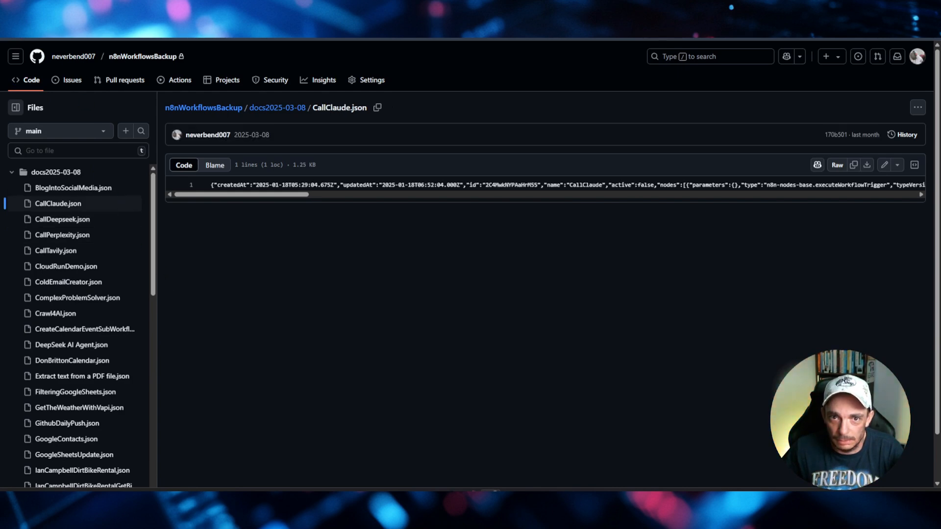
key(alt+Left)
key(alt+Left)
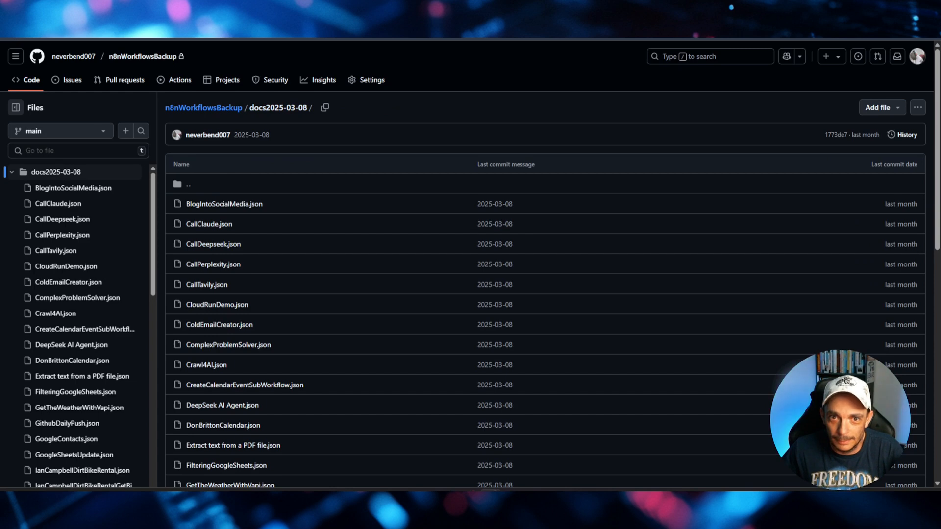
key(alt+Left)
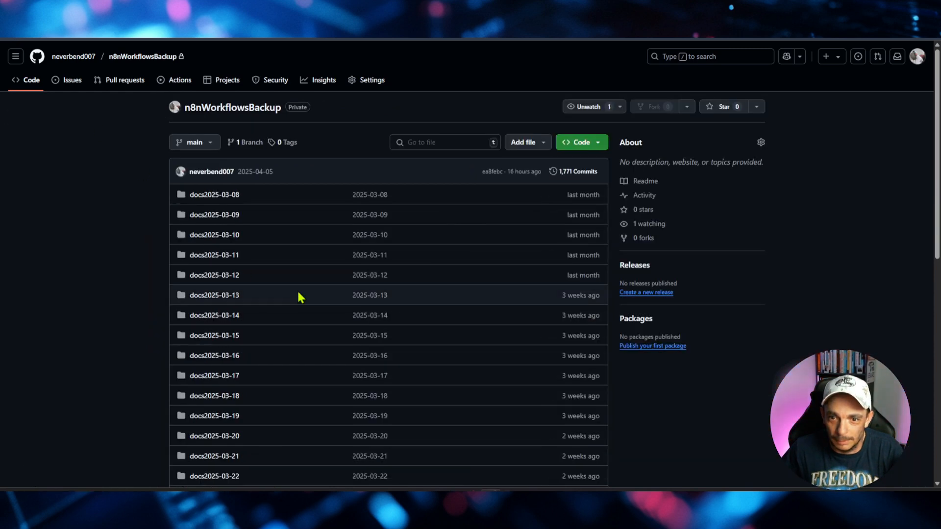
Examine the workflow files in the docs2025-03-09 folder, collapse it in the file tree and switch to the GithubDailyPush canvas in n8n.
click(229, 215)
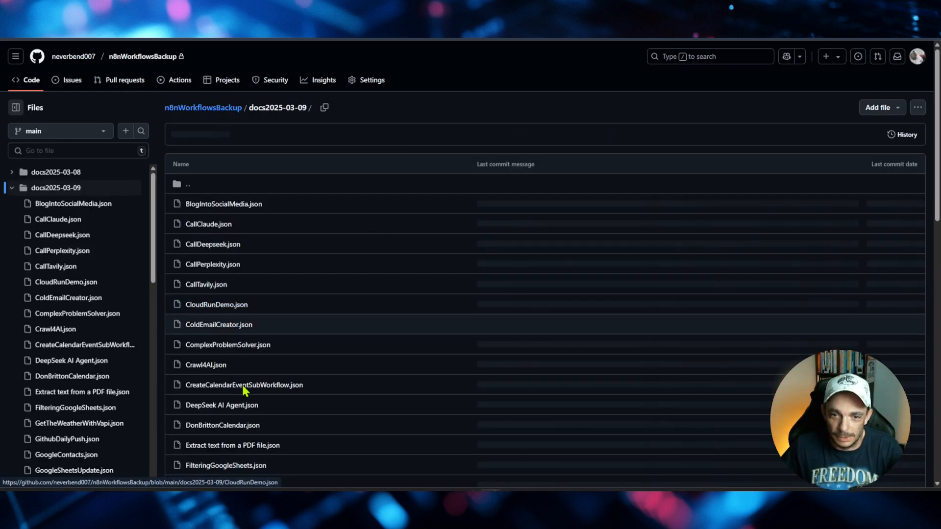
scroll(82, 352, down, 3)
scroll(69, 347, up, 3)
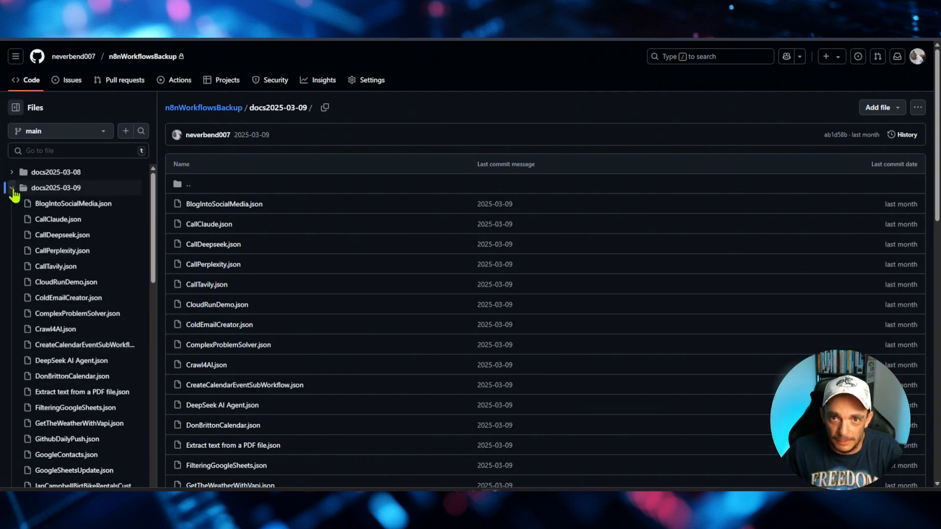
click(12, 189)
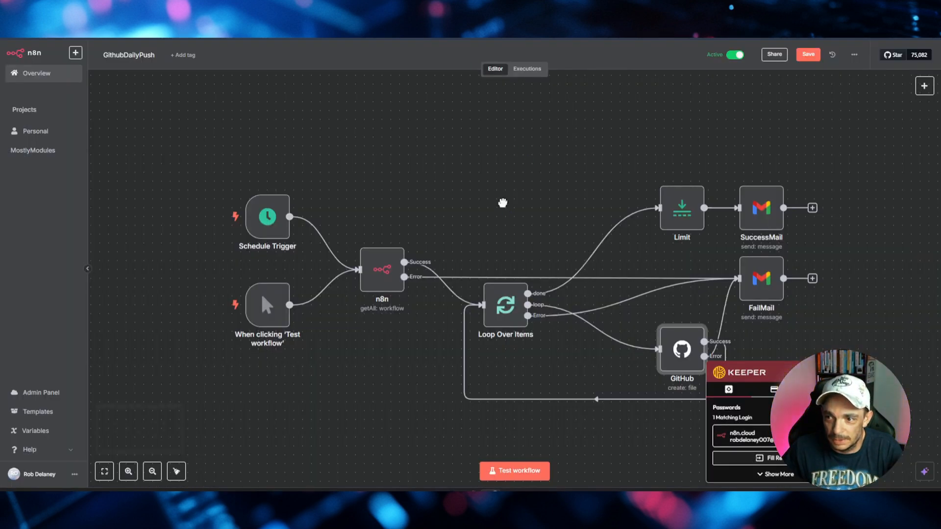
drag(502, 204, 448, 172)
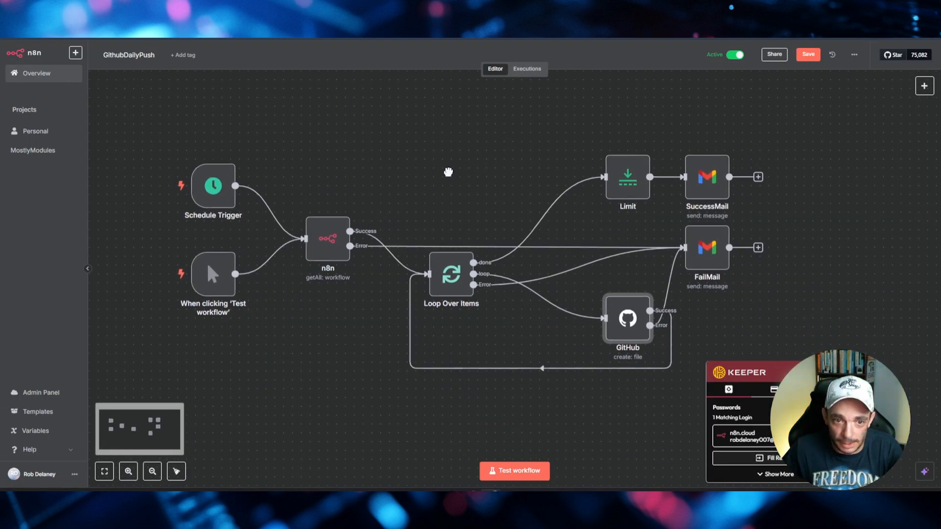